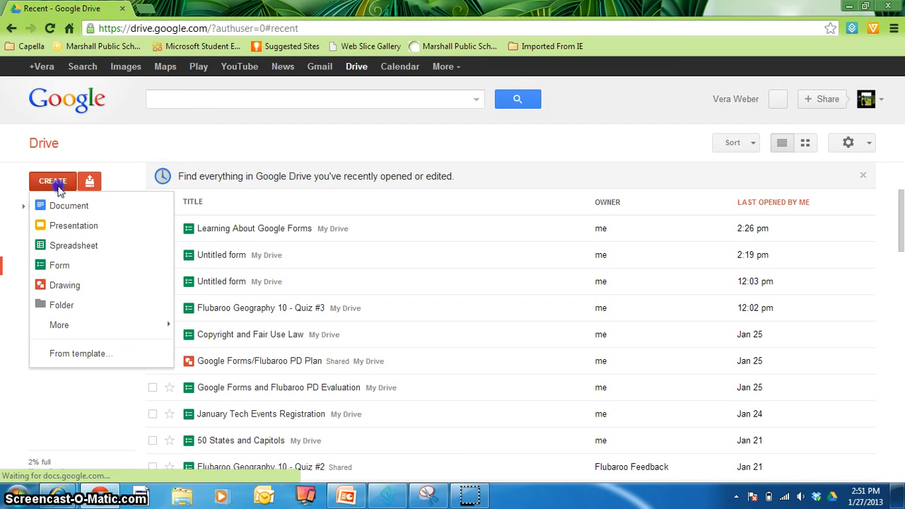
Create a new form and title it "History of Marshall, Minnesota"
click(60, 266)
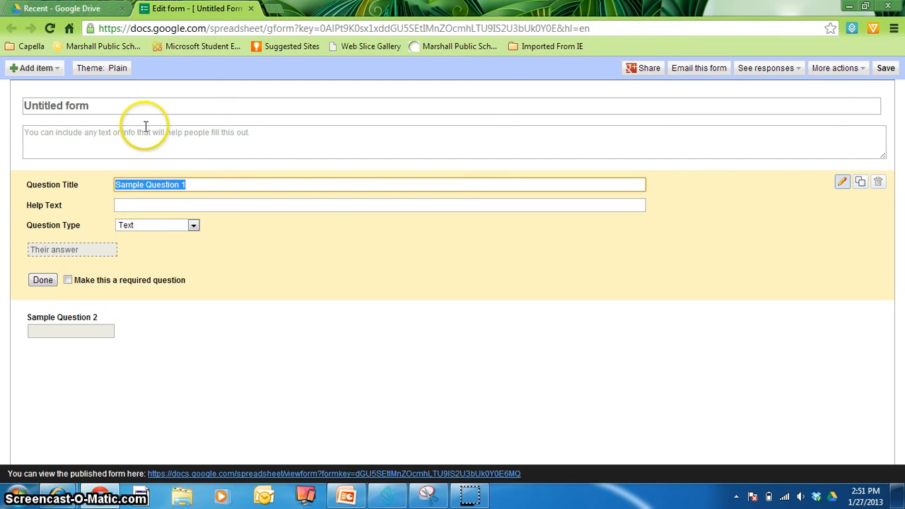
click(127, 105)
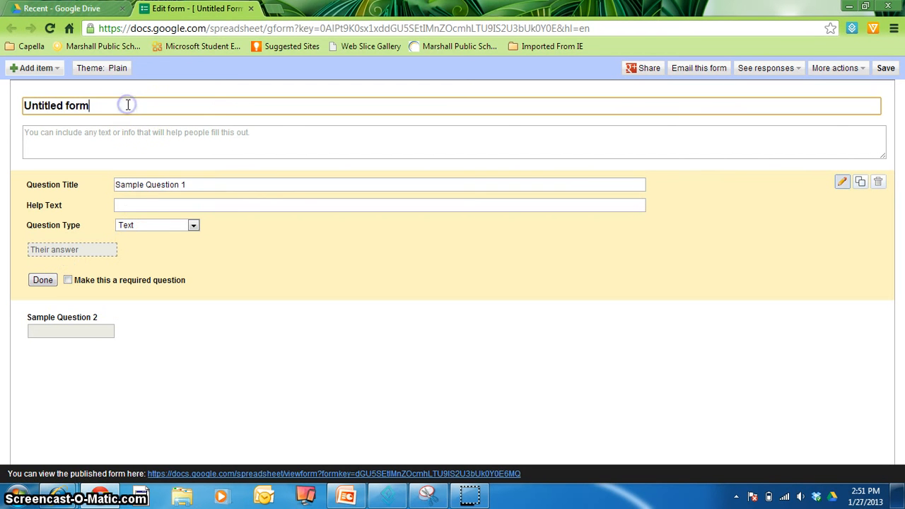
key(BackSpace)
key(BackSpace)
key(BackSpace)
key(BackSpace)
key(BackSpace)
key(BackSpace)
key(BackSpace)
key(BackSpace)
key(BackSpace)
key(BackSpace)
key(BackSpace)
key(BackSpace)
key(BackSpace)
text(History of mar)
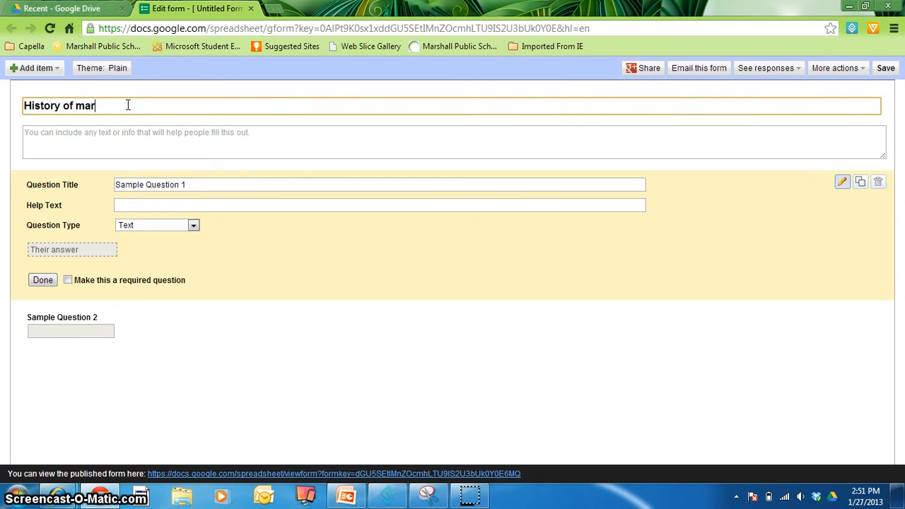
key(BackSpace)
key(BackSpace)
text(Marshal)
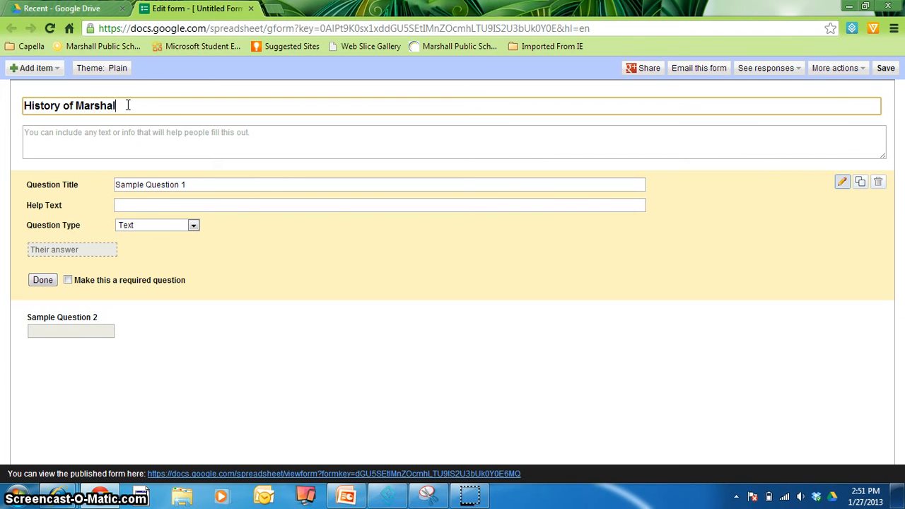
text(l, Minnesota)
Enter the form description "This is a quick survey about your knowledge of Marshall Minnesota"
click(140, 133)
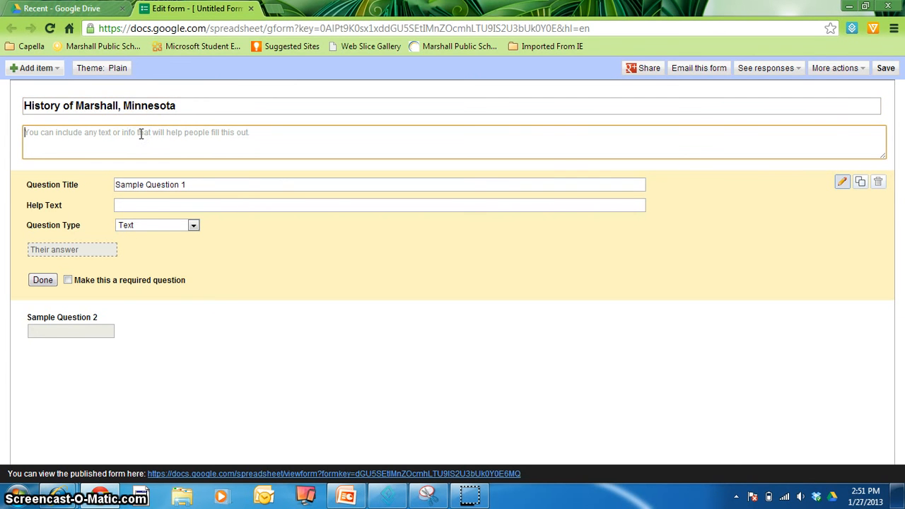
text(This)
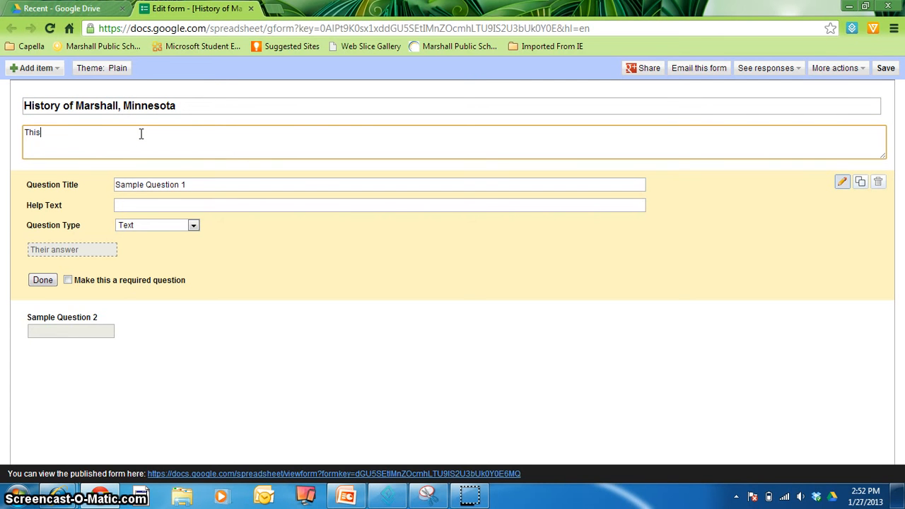
text(is a quick survey about your knowledge of Marshall Minnesota)
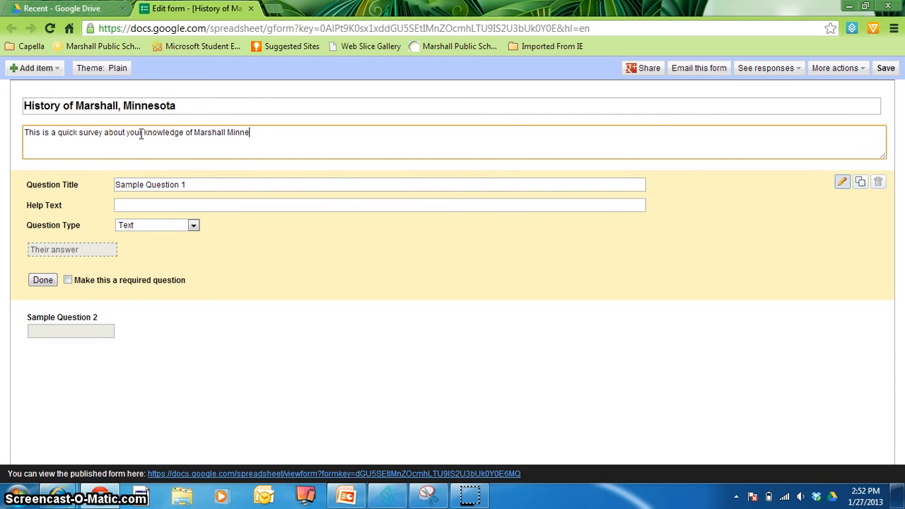
Replace the first sample question's title with "First Name", leaving the help text empty
click(192, 185)
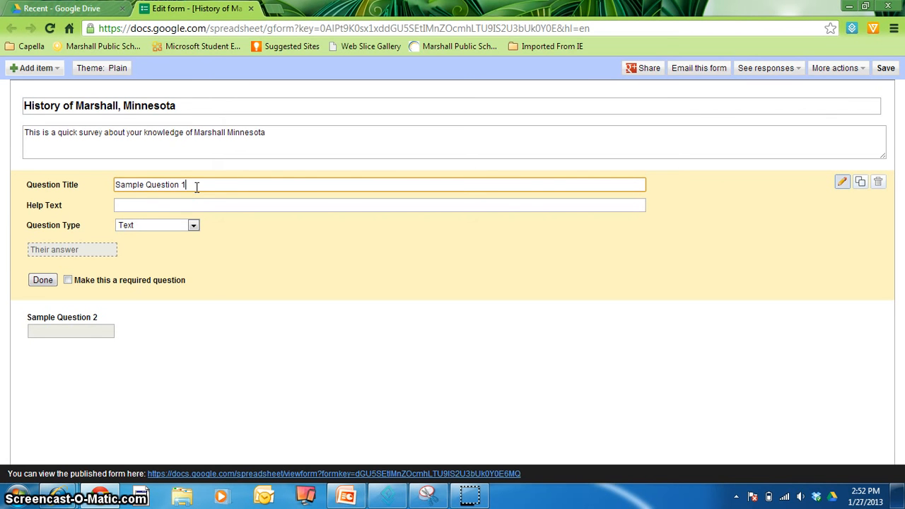
key(BackSpace)
key(BackSpace)
key(BackSpace)
key(BackSpace)
key(BackSpace)
key(BackSpace)
key(BackSpace)
key(BackSpace)
key(BackSpace)
key(BackSpace)
key(BackSpace)
key(BackSpace)
key(BackSpace)
key(BackSpace)
key(BackSpace)
key(BackSpace)
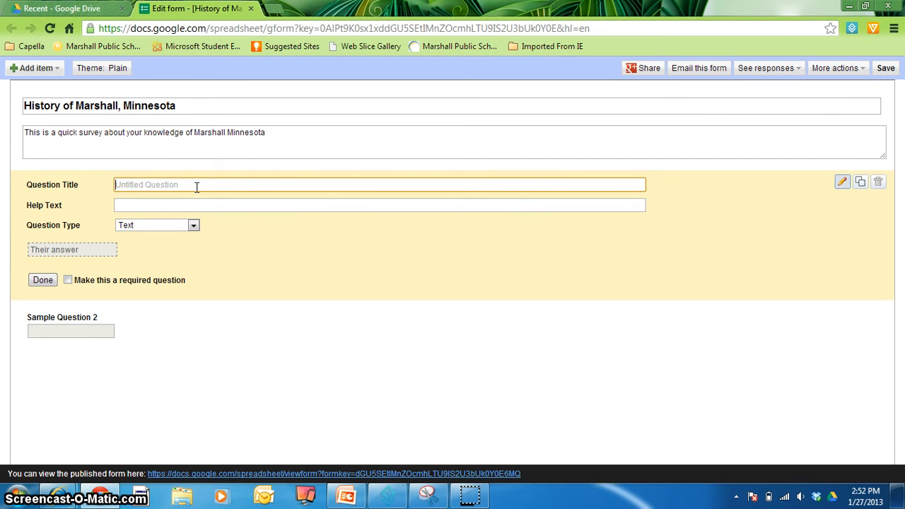
text(Fi)
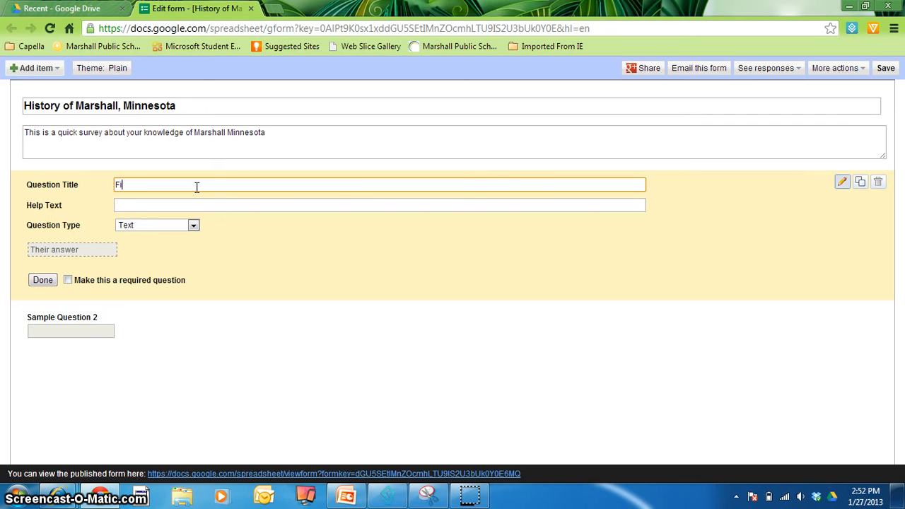
text(rst Name)
key(Tab)
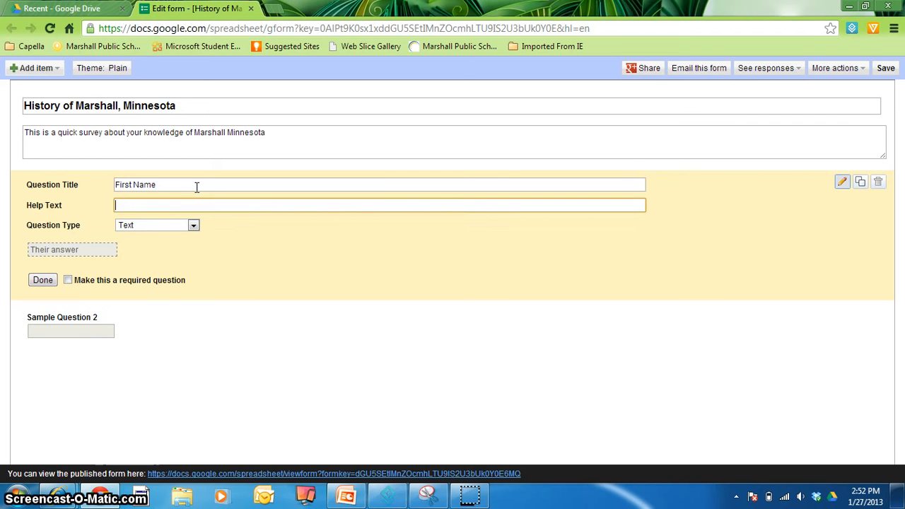
key(Tab)
Set the First Name question's type to Text, make it required and finish editing it
click(193, 225)
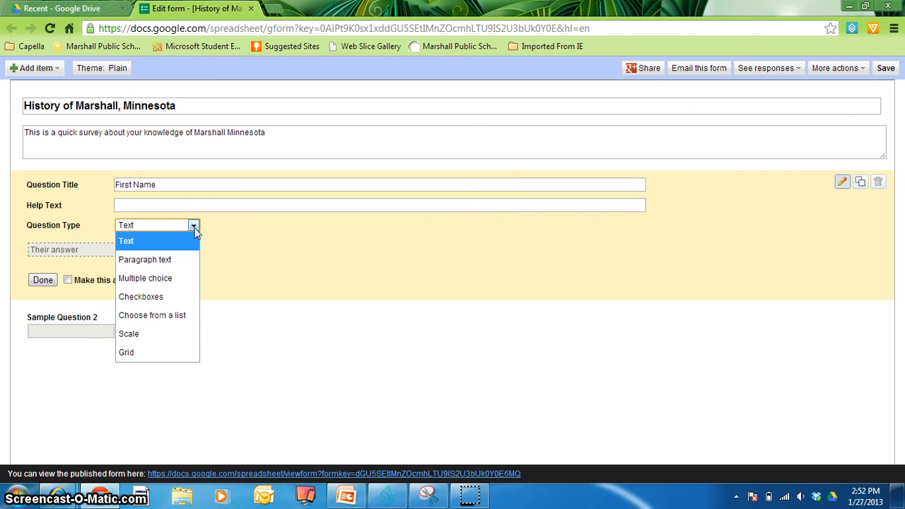
click(190, 238)
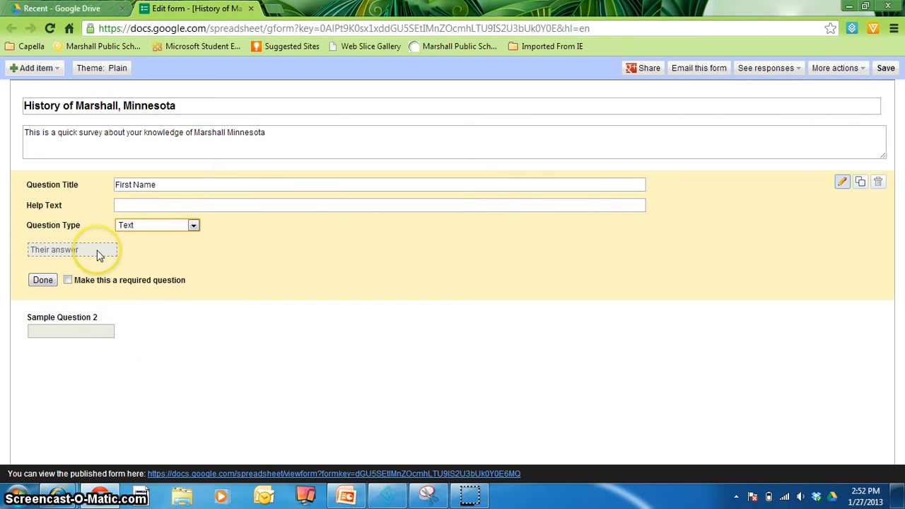
click(68, 282)
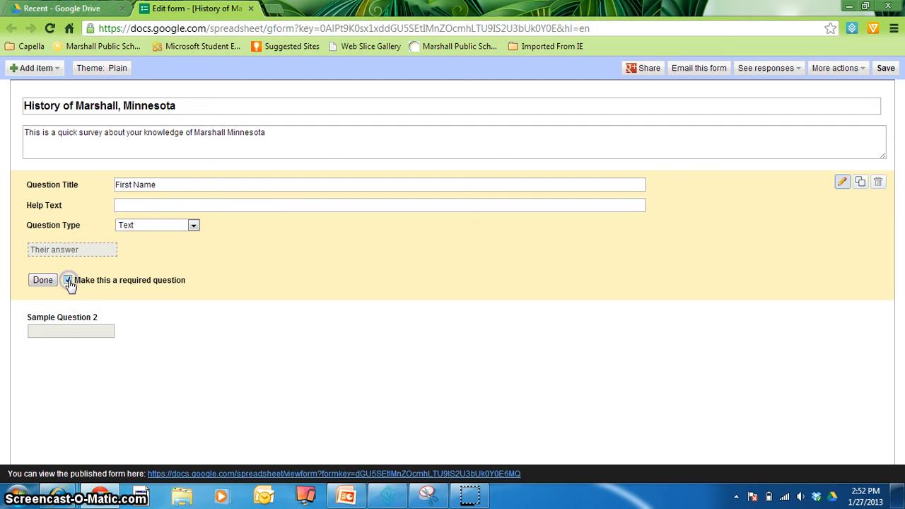
click(44, 281)
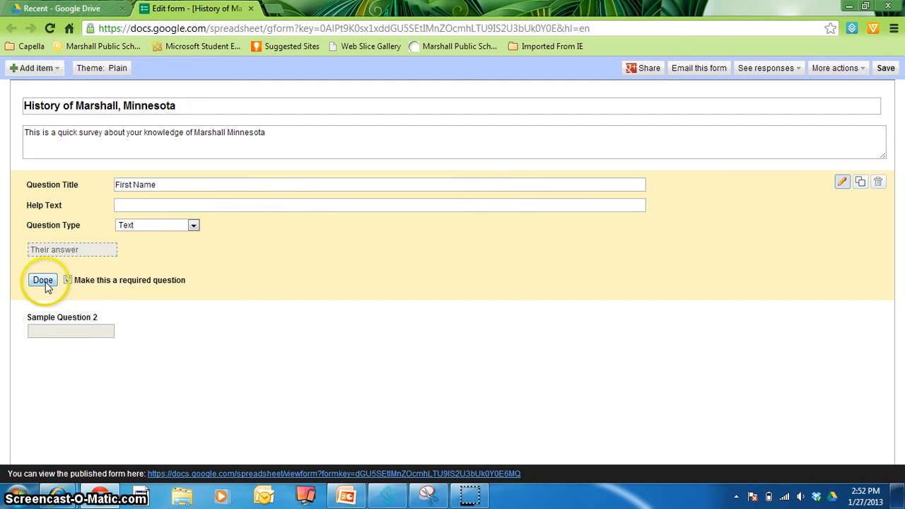
click(55, 264)
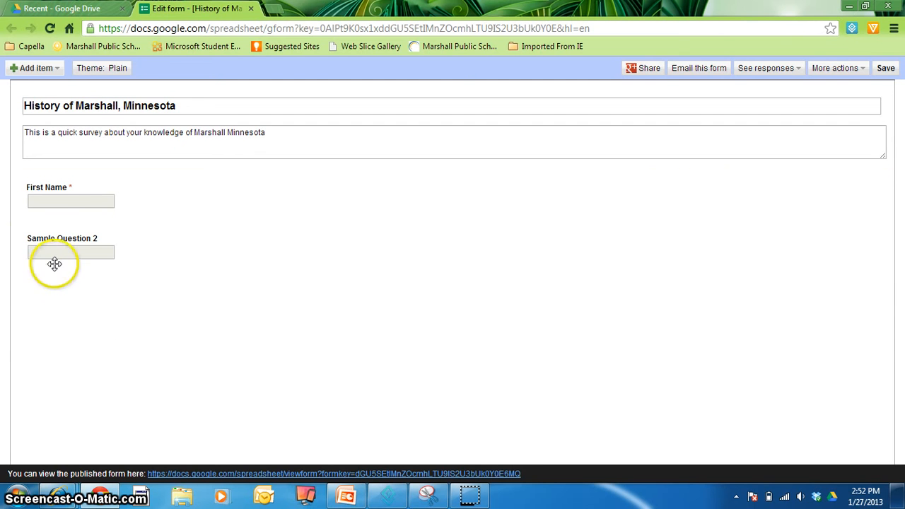
Retitle the second sample question "Last Name" and make it a required question
mouse_move(59, 259)
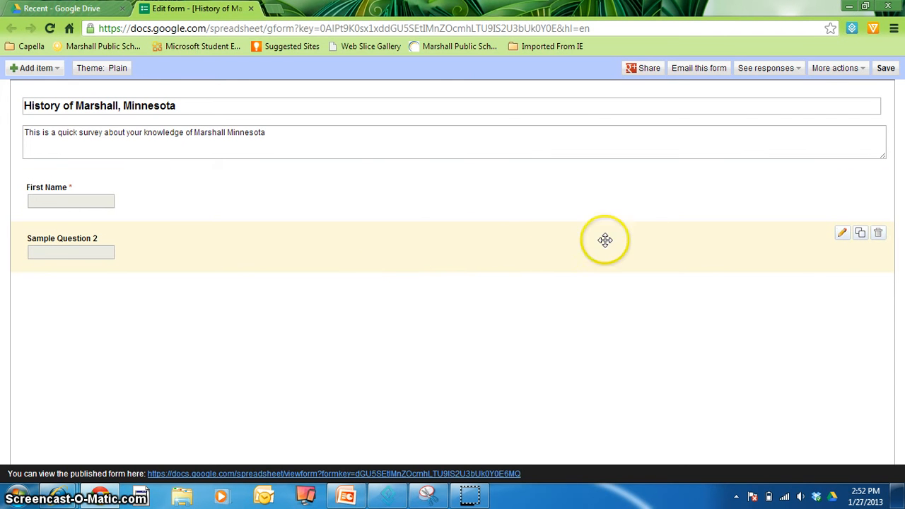
click(842, 234)
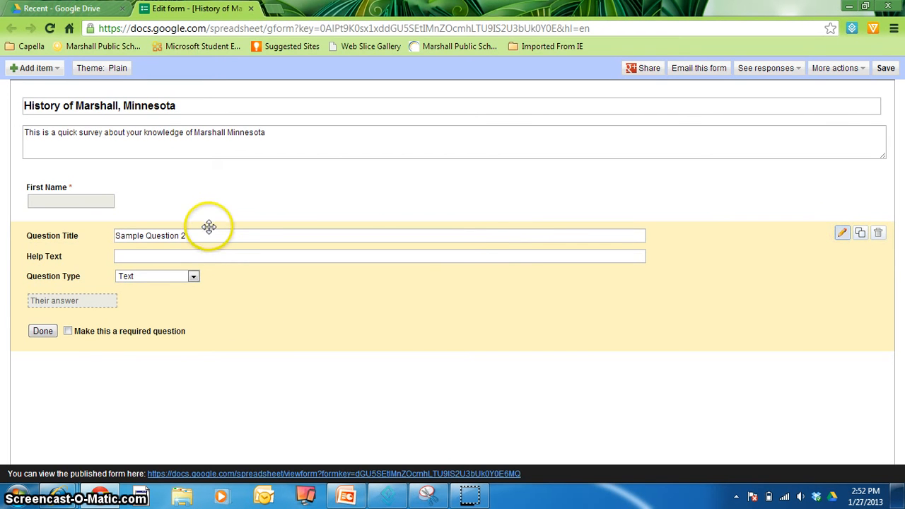
drag(205, 235, 76, 237)
text(Last Name)
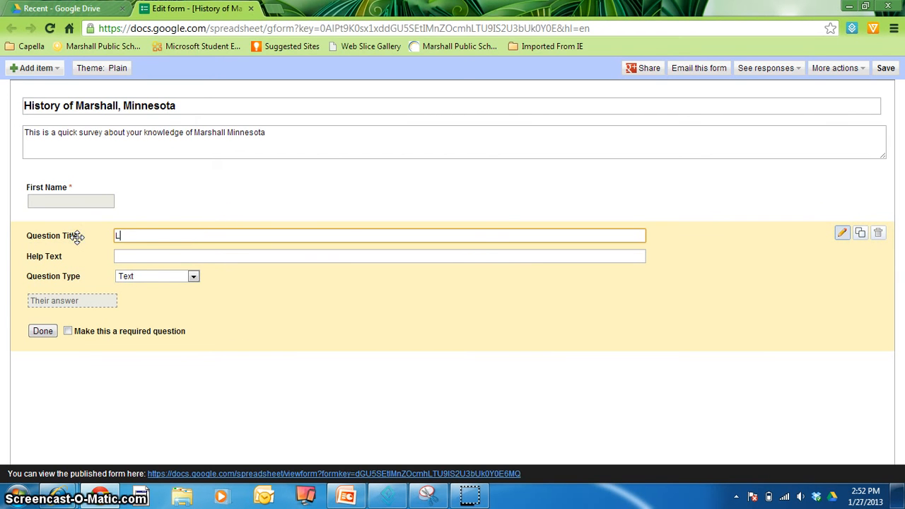
key(Tab)
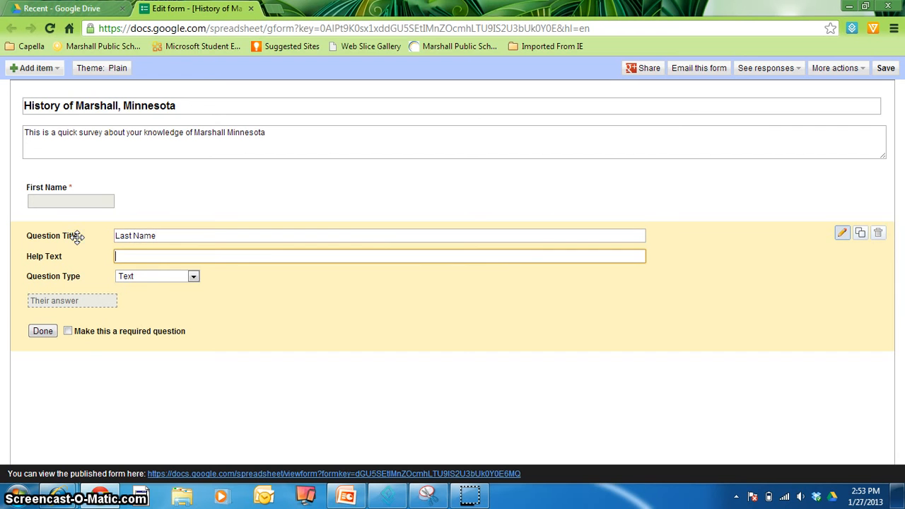
click(67, 331)
click(45, 332)
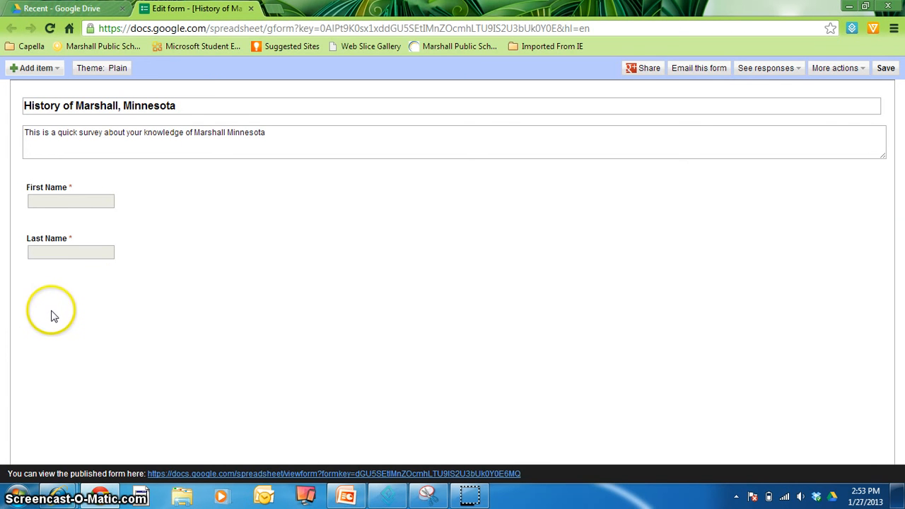
Add a required text question titled "email address" below the Last Name question
click(54, 74)
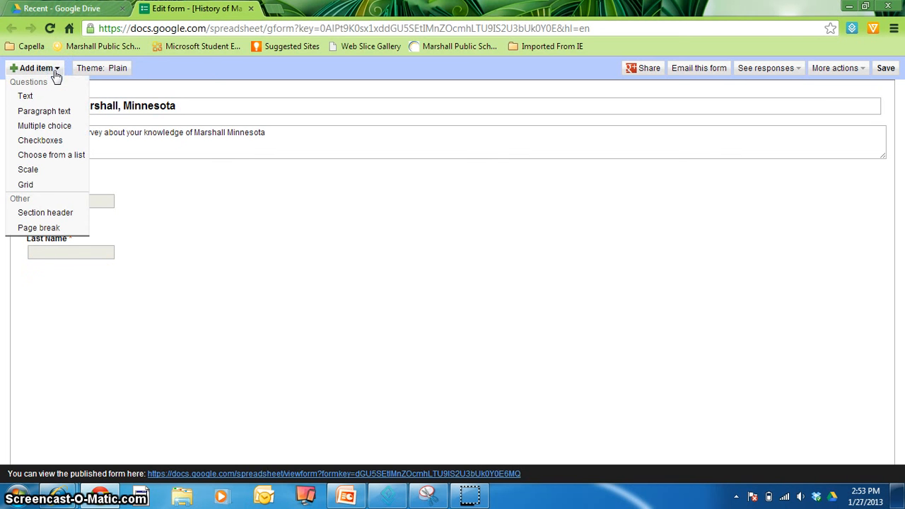
click(55, 97)
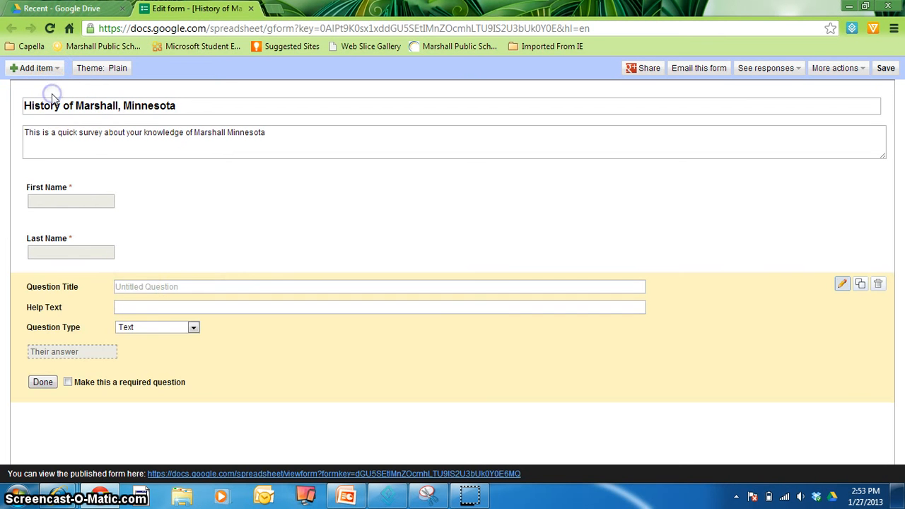
click(145, 287)
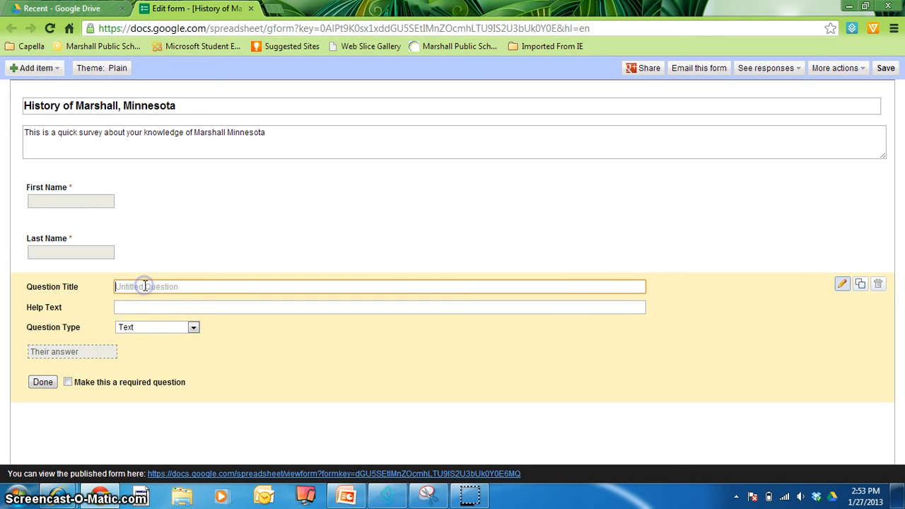
text(email address)
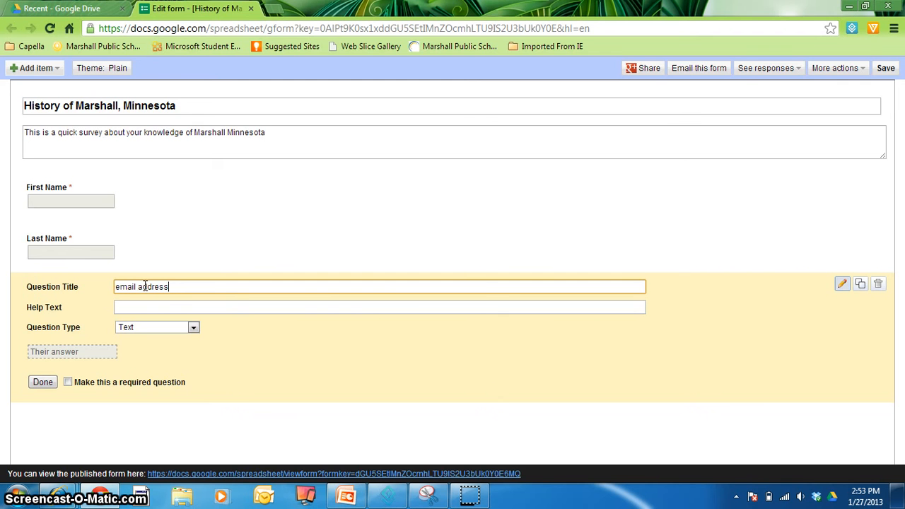
click(155, 308)
click(68, 382)
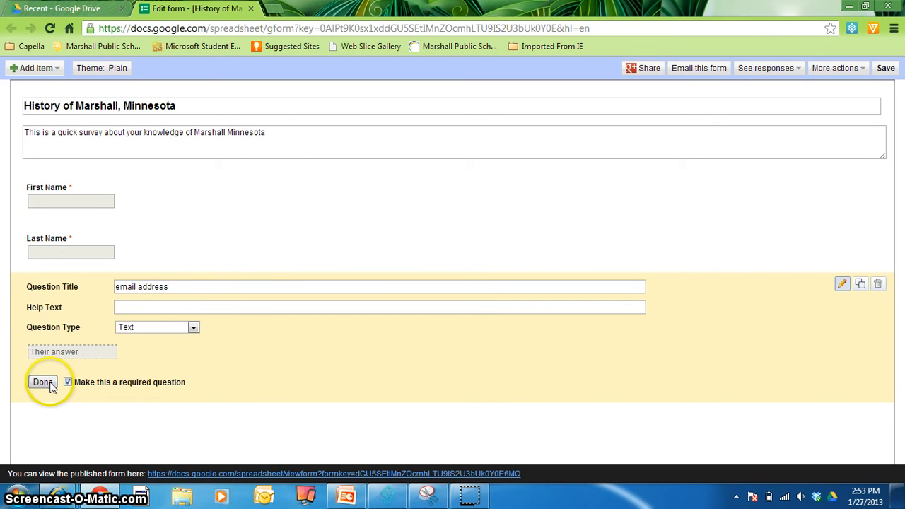
click(43, 383)
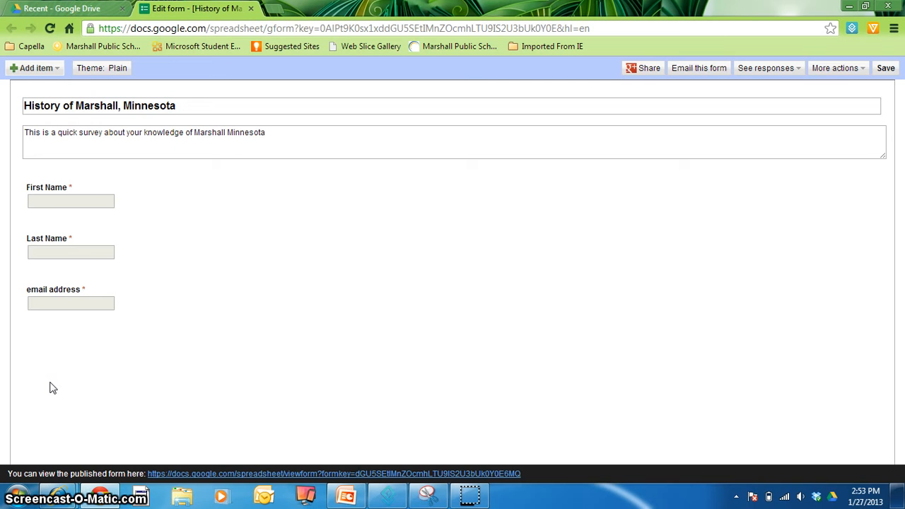
Add a section header below the email question with the header text "Questions about Marshall, Minnesota"
click(59, 71)
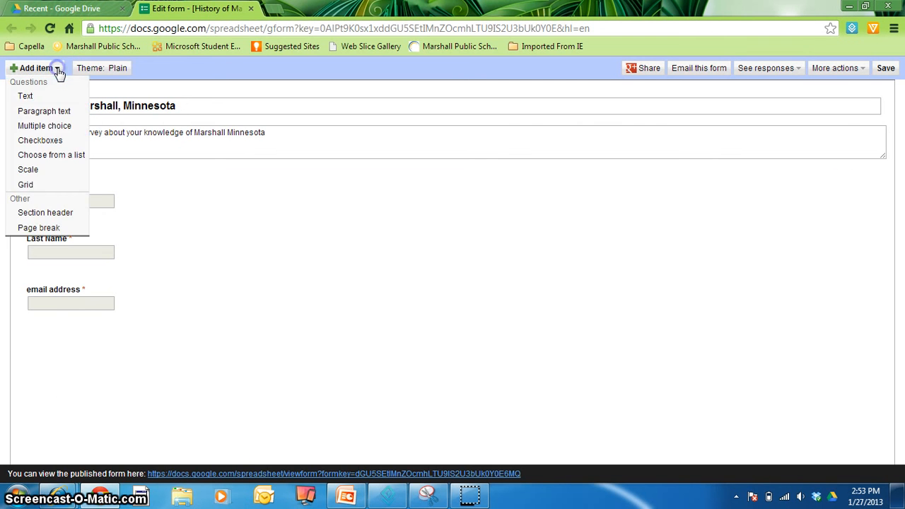
click(58, 213)
click(162, 340)
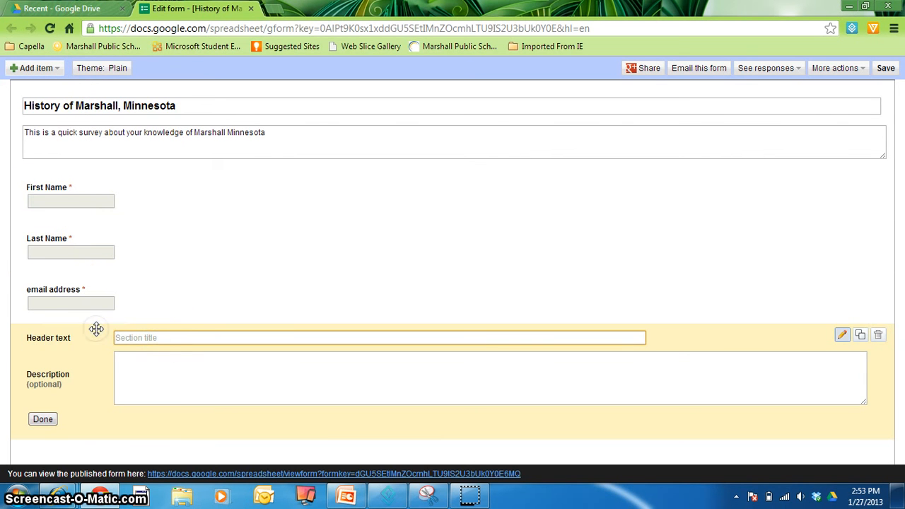
text(questio)
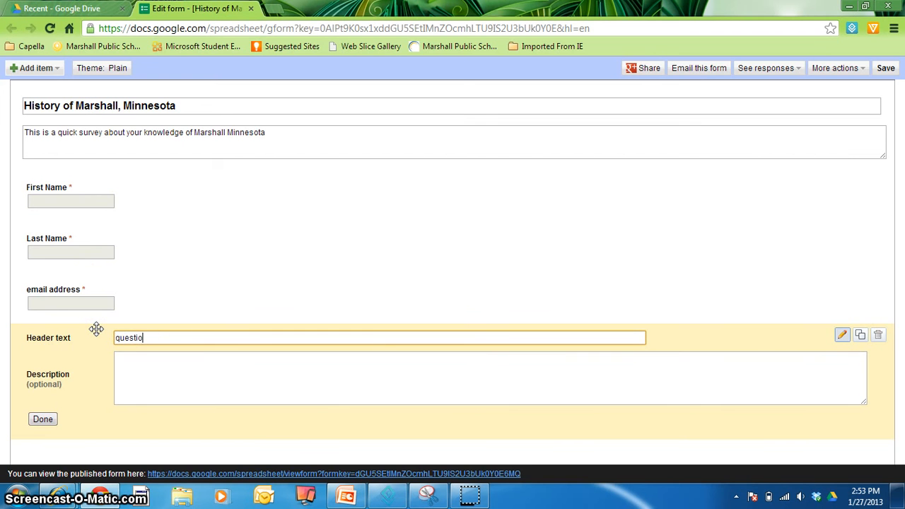
key(BackSpace)
key(BackSpace)
key(BackSpace)
key(BackSpace)
text(Qe)
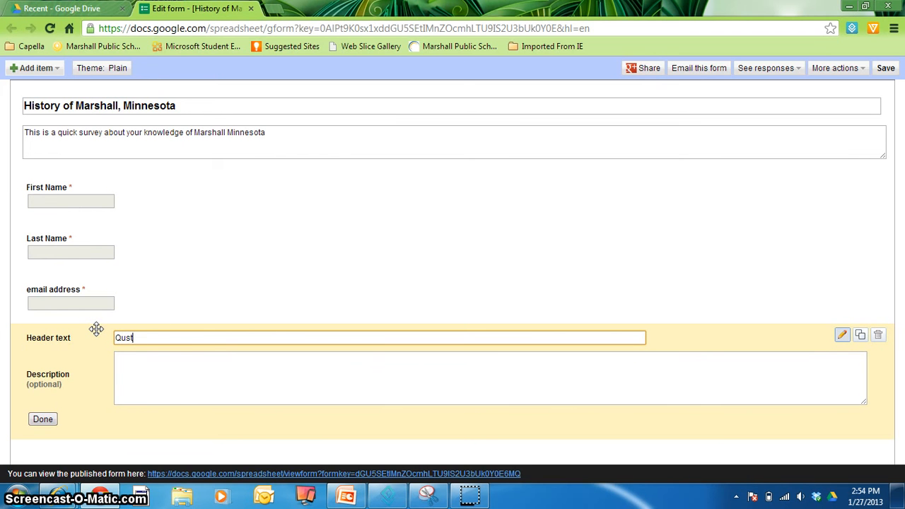
text(ions a)
key(BackSpace)
key(BackSpace)
key(BackSpace)
key(BackSpace)
key(BackSpace)
text(Marshall, Minnesota)
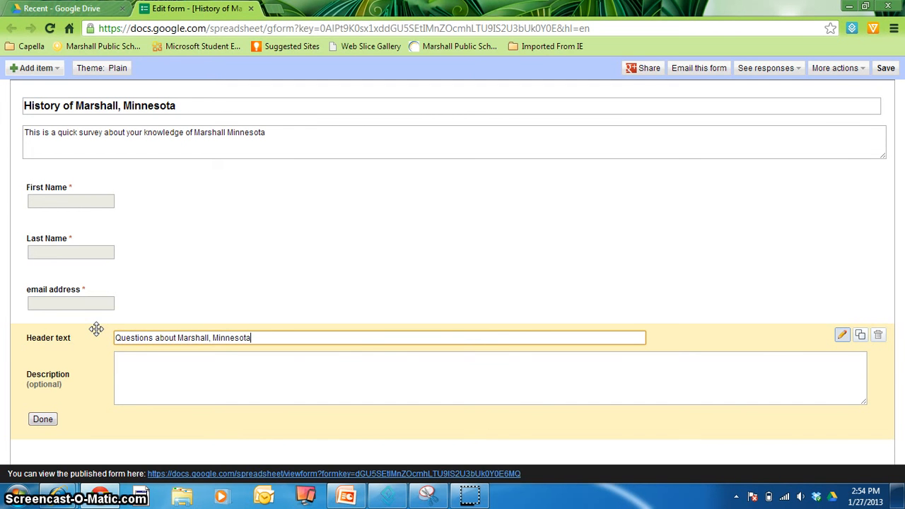
Enter the section header's description "Please do your best to answer the following questions."
click(125, 368)
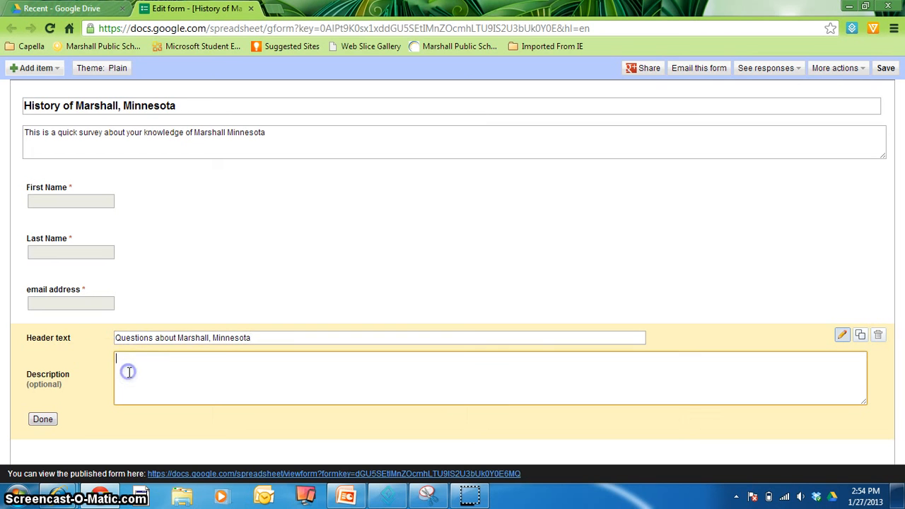
text(Please do your best to answer the followin)
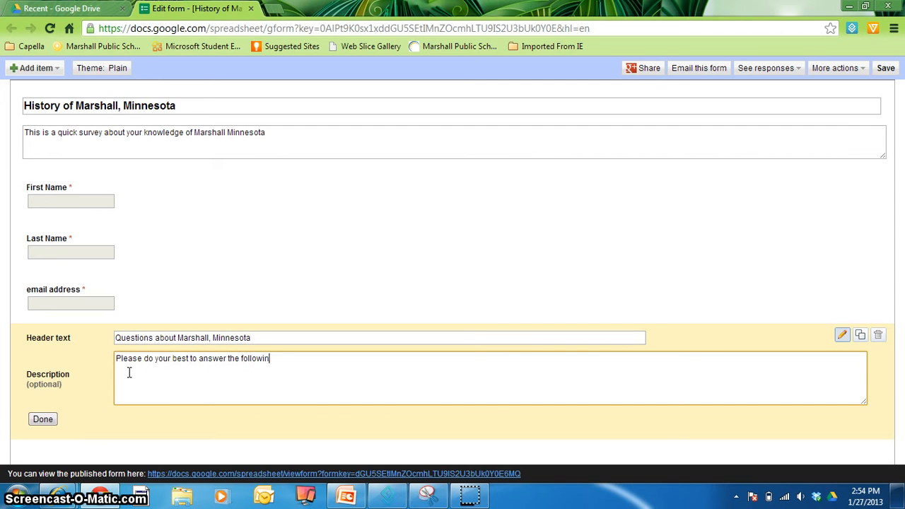
text(g questions.)
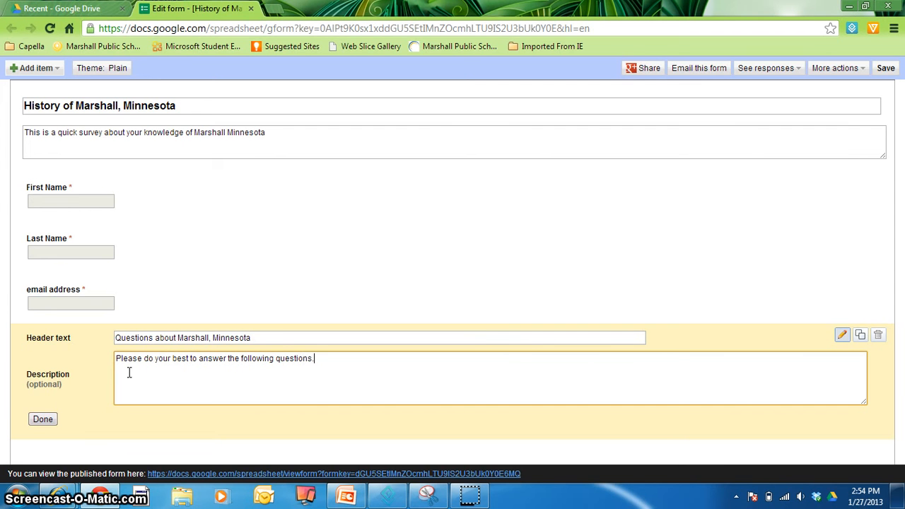
Finish the section header and add a required text question titled "What county is Marshall, Minnesota the county seat of"
click(40, 421)
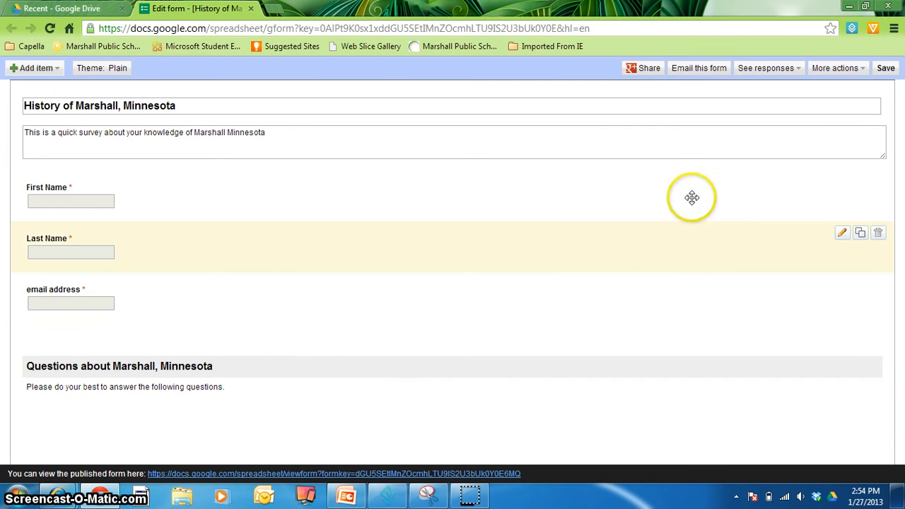
click(58, 69)
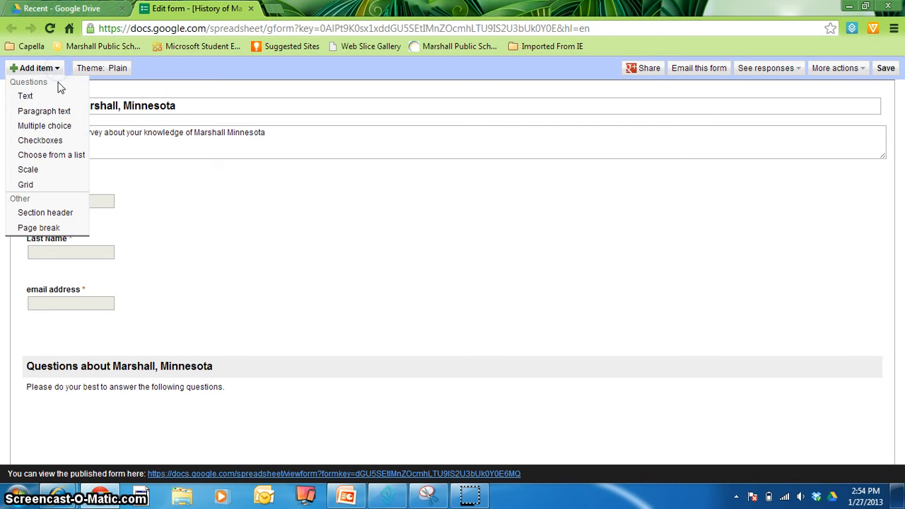
click(58, 99)
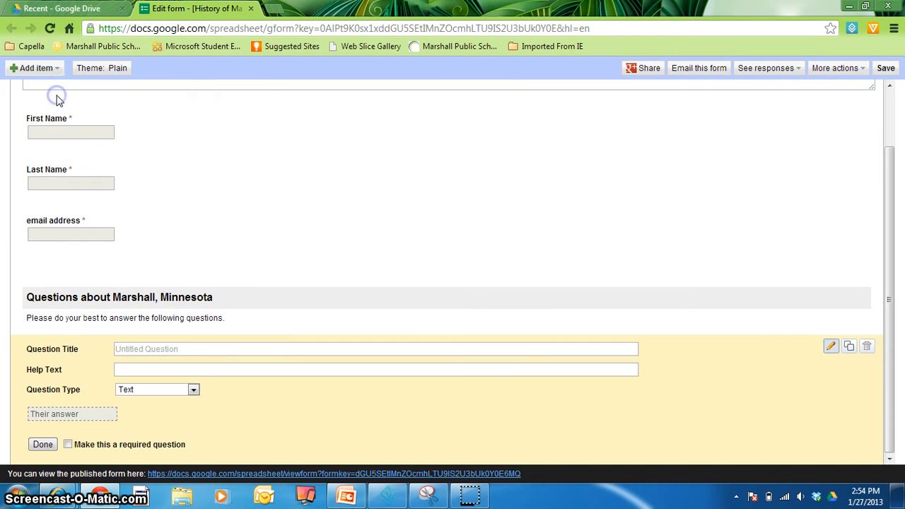
click(142, 349)
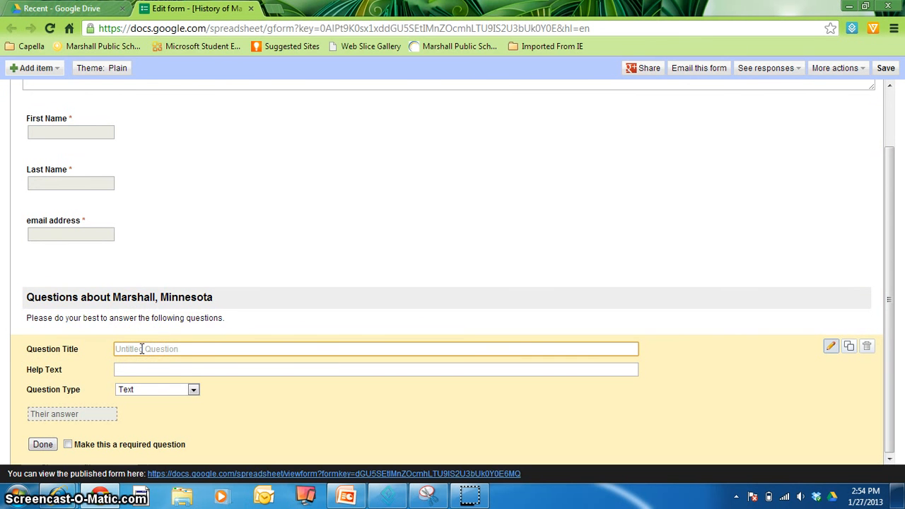
text(What county is)
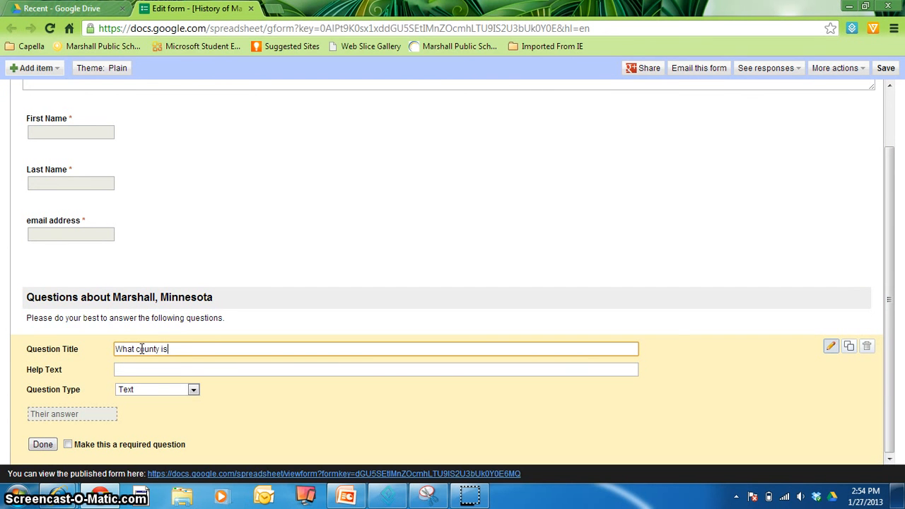
text( Marshall, Minnesota the county seat of)
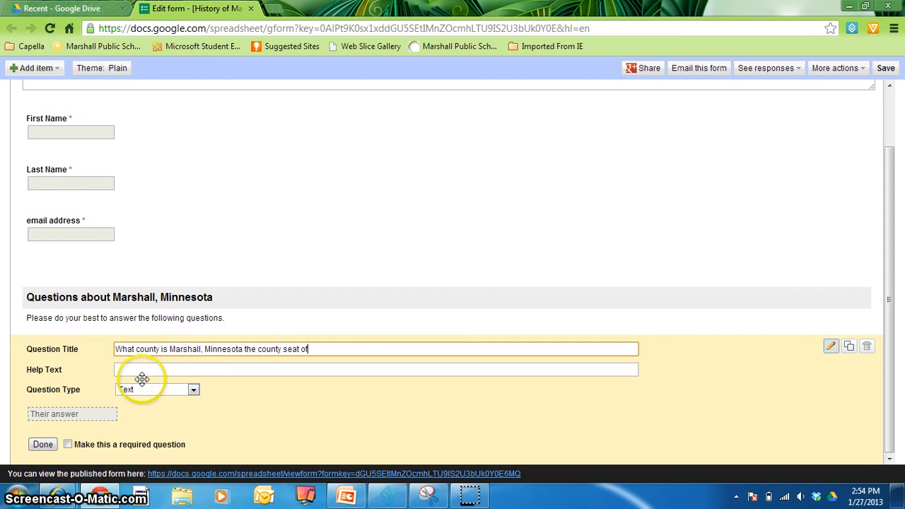
click(69, 444)
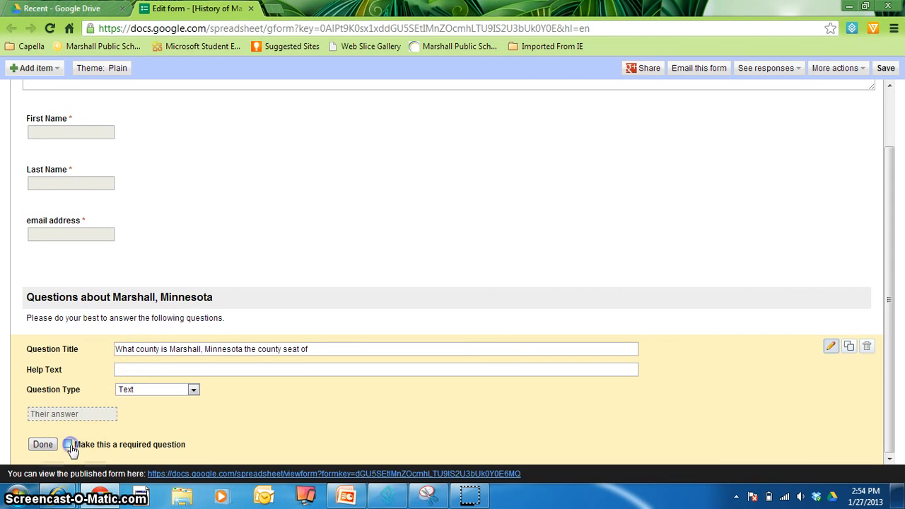
click(43, 445)
Add a multiple choice question titled "What was Marshall, Minnesota originally called?" below the county seat question
click(42, 68)
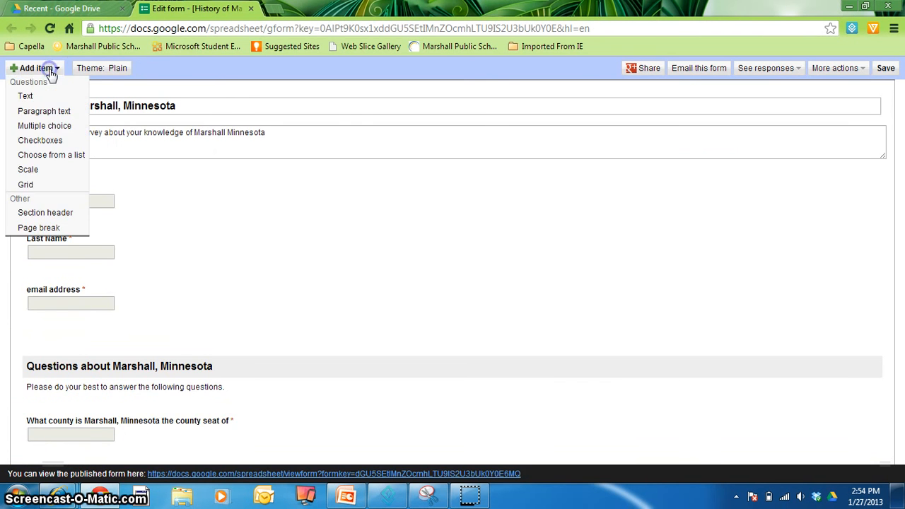
click(51, 128)
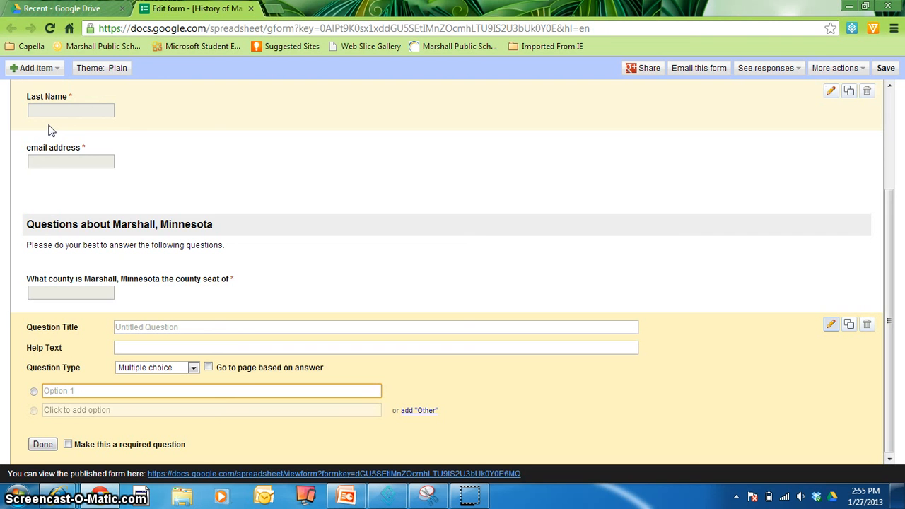
click(186, 325)
text(What)
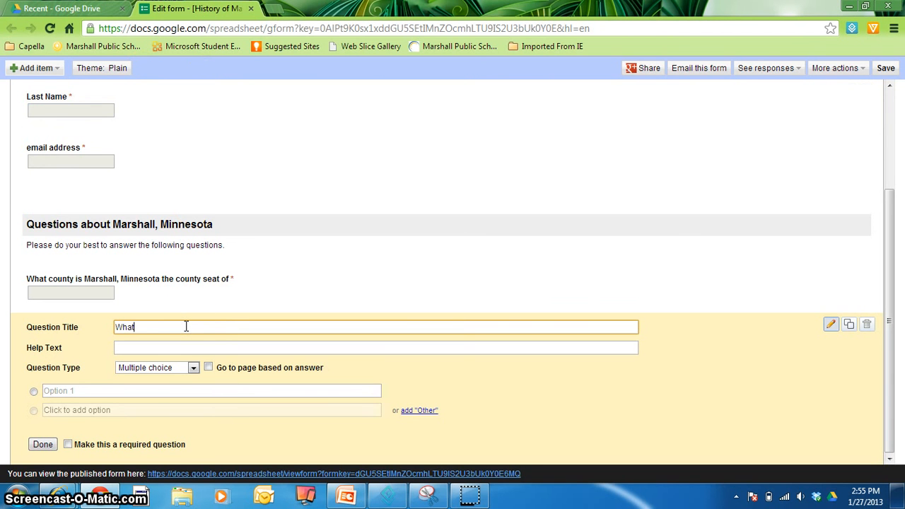
text( was Marshall, Minnesota orgi)
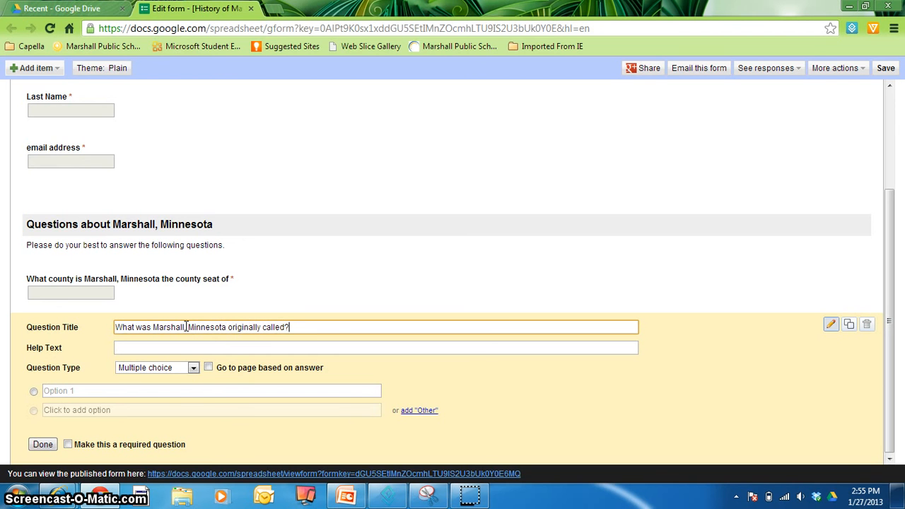
Enter "Redwood Crossing" as the first answer option of the original-name question
click(178, 390)
text(Re)
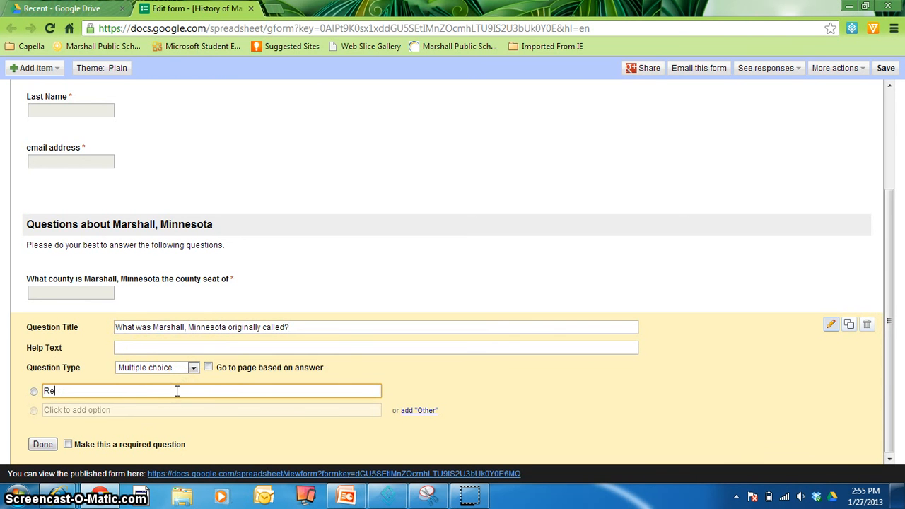
text(dworod)
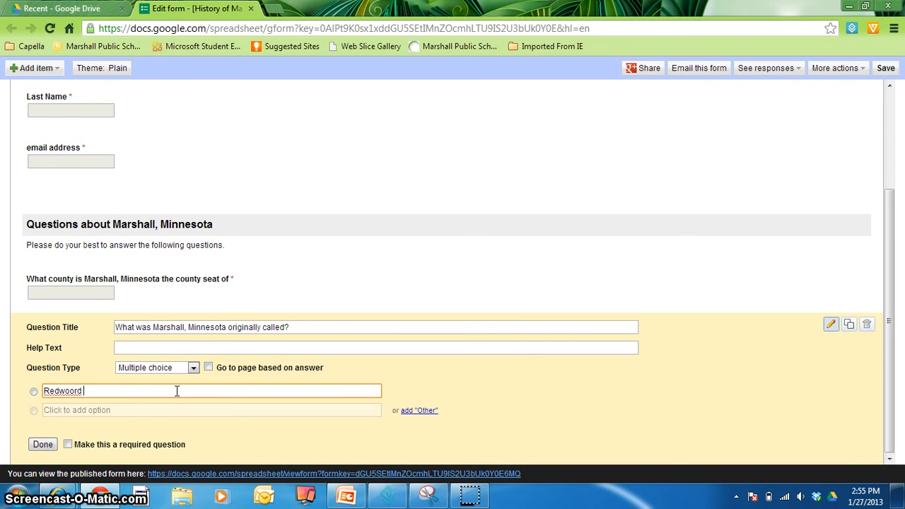
key(BackSpace)
key(BackSpace)
key(BackSpace)
key(BackSpace)
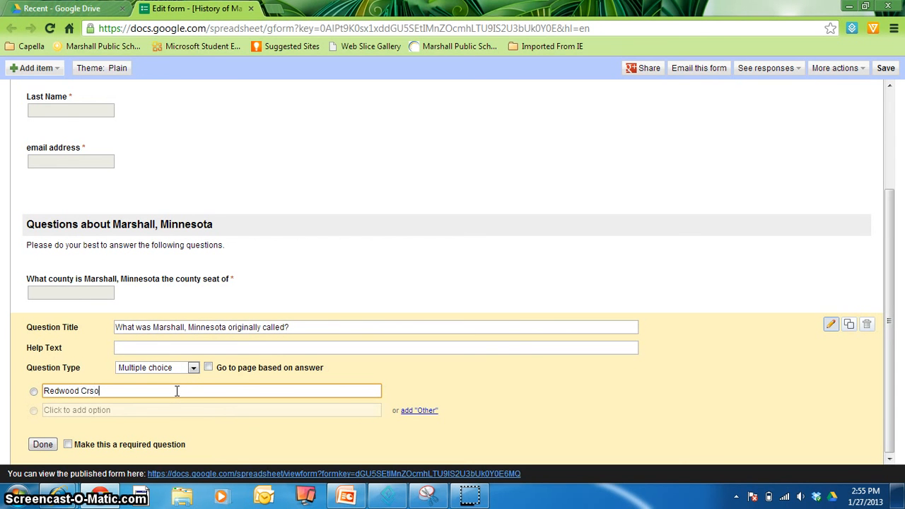
text(d Crso)
key(BackSpace)
Add "Lake Marshall" and "Bloomfield" as the second and third answer options of the original-name question
click(174, 409)
text(Ka)
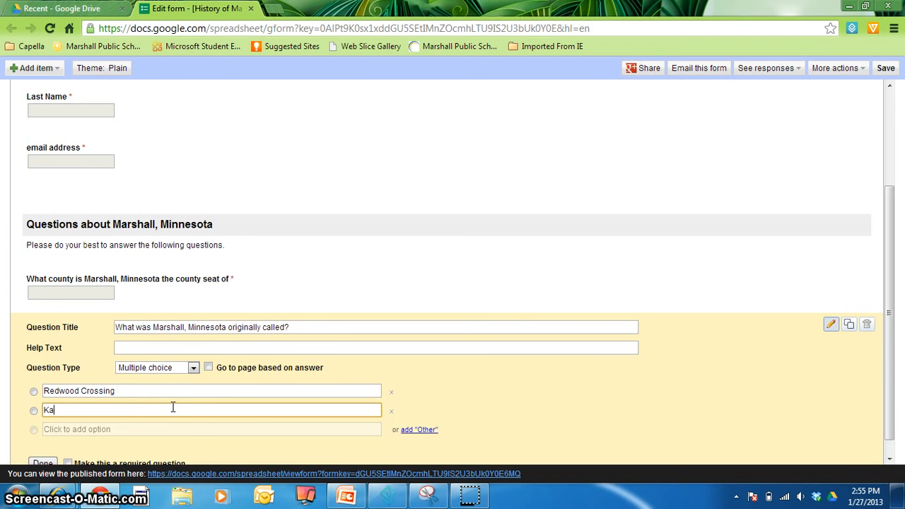
key(BackSpace)
key(BackSpace)
text(Lake Marshall)
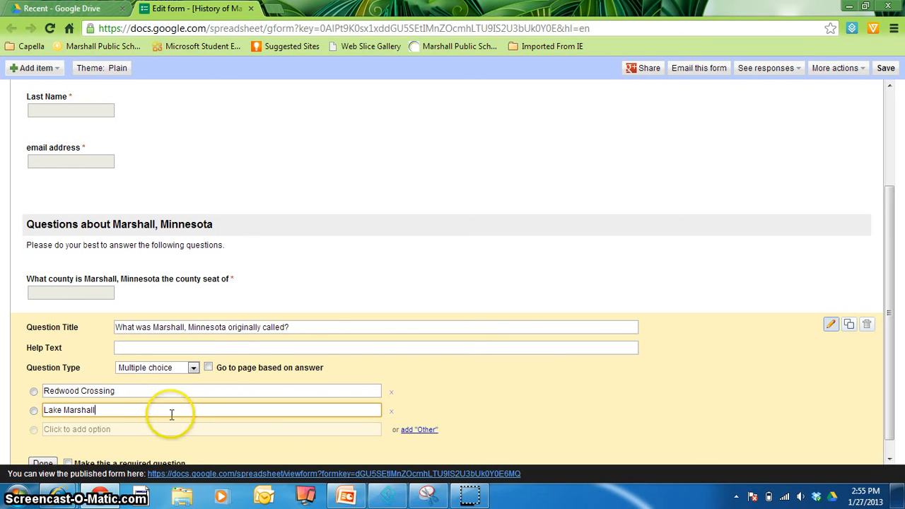
click(169, 432)
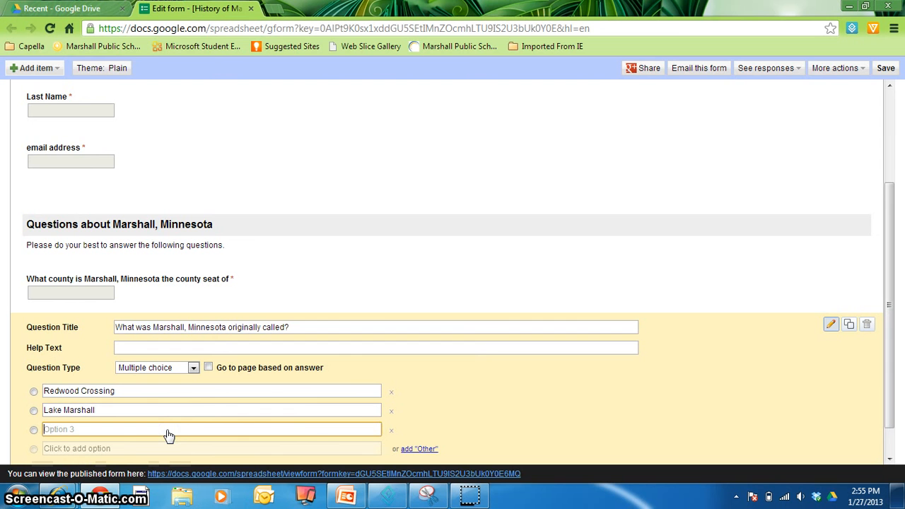
text(Bloomfield)
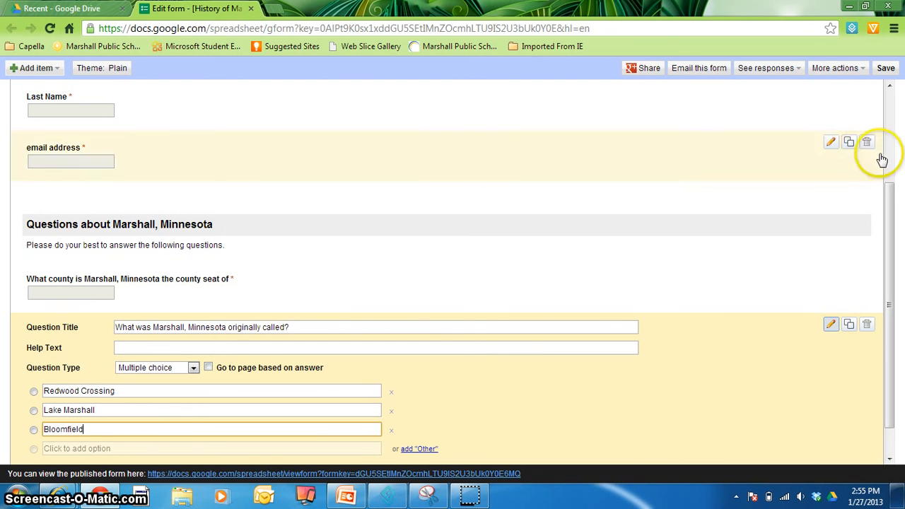
Make the multiple choice question about the town's original name required and finish editing it
drag(892, 219, 892, 244)
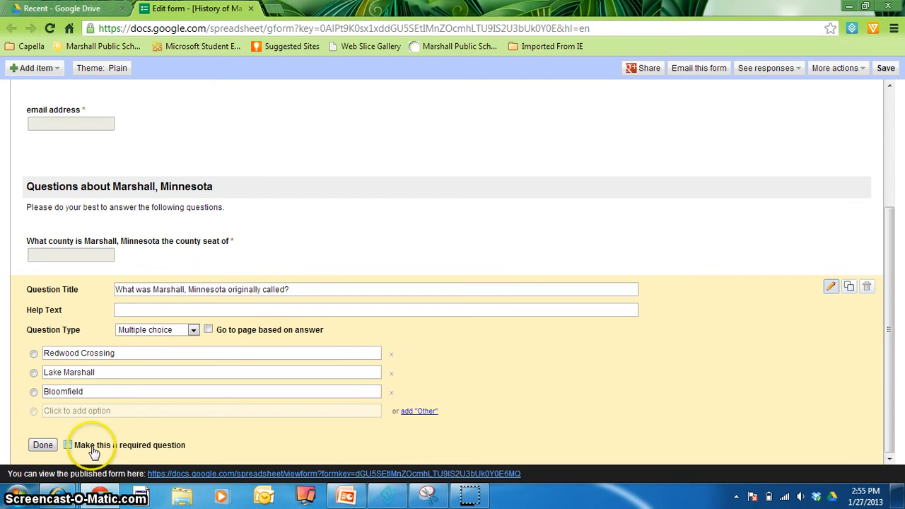
click(68, 446)
click(42, 445)
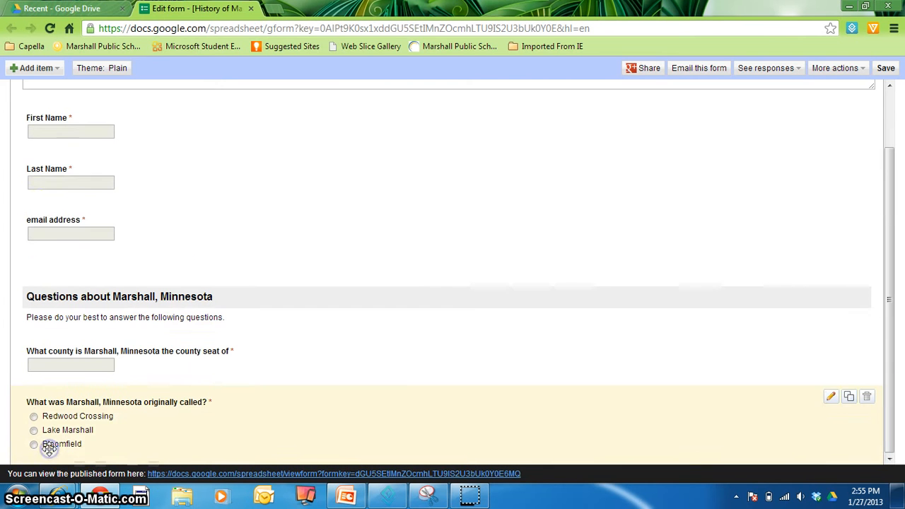
Add a checkboxes question titled "Who are some of the major employers in Marshall, Minnesota" below the multiple choice question
click(54, 69)
click(56, 140)
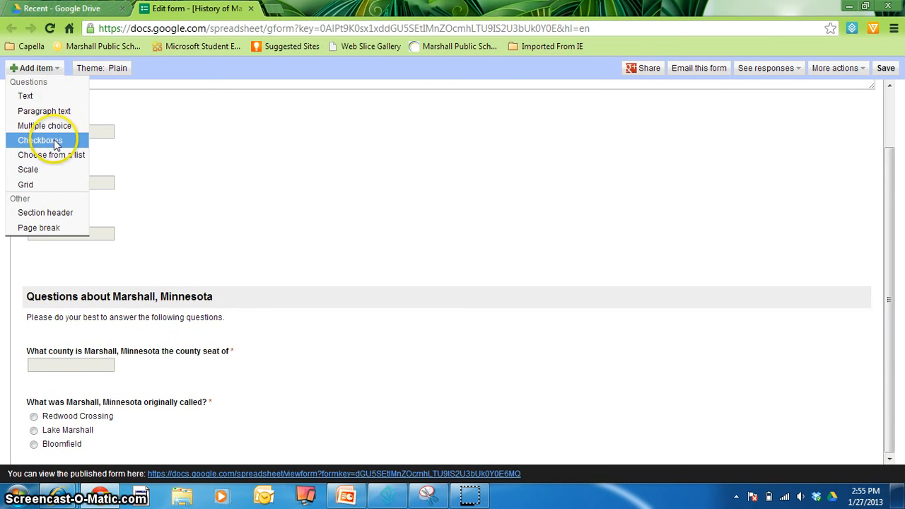
click(162, 327)
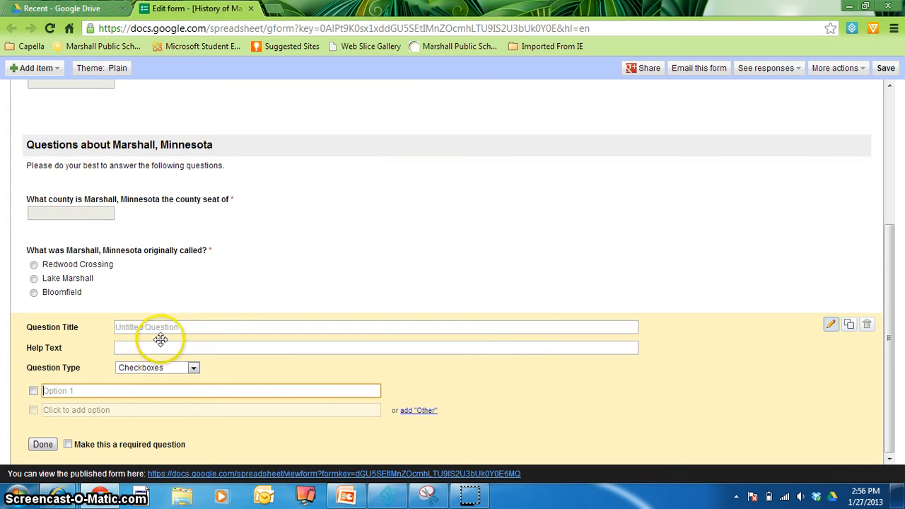
text(Who ar)
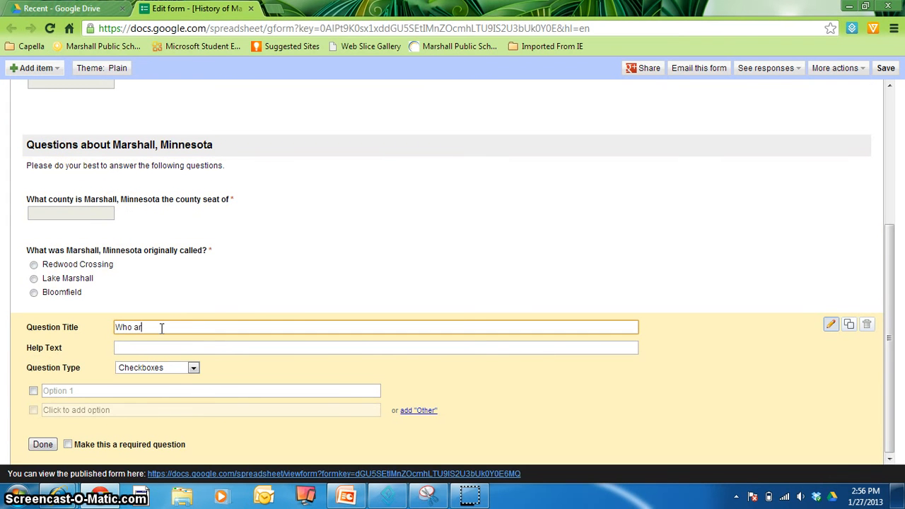
text(e some of the major employers i)
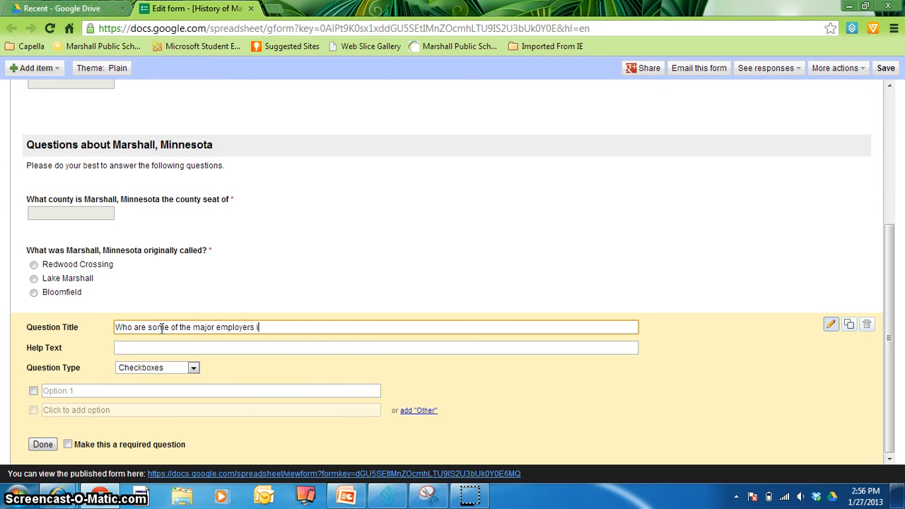
text(n Marshall, Minnesota)
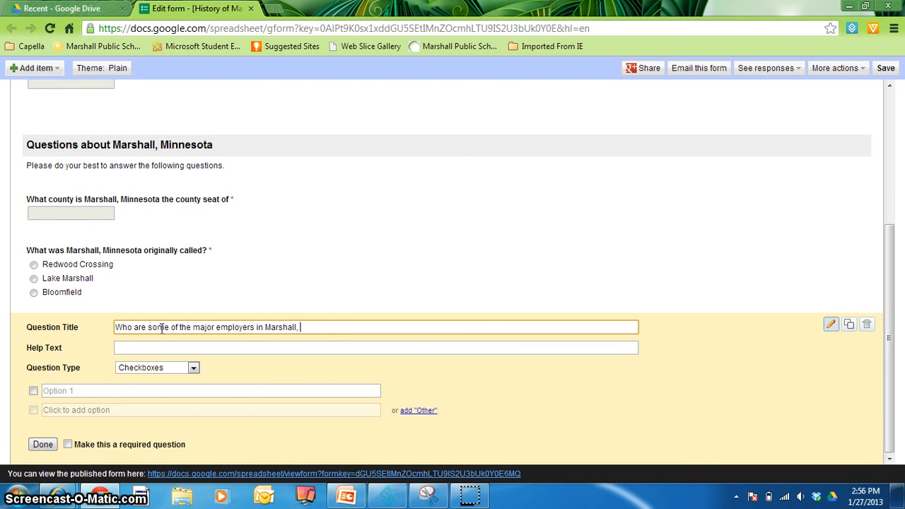
Enter "Family Foods", "Schwan's" and "Marshall Independent" as the first three checkbox options of the employers question
click(183, 390)
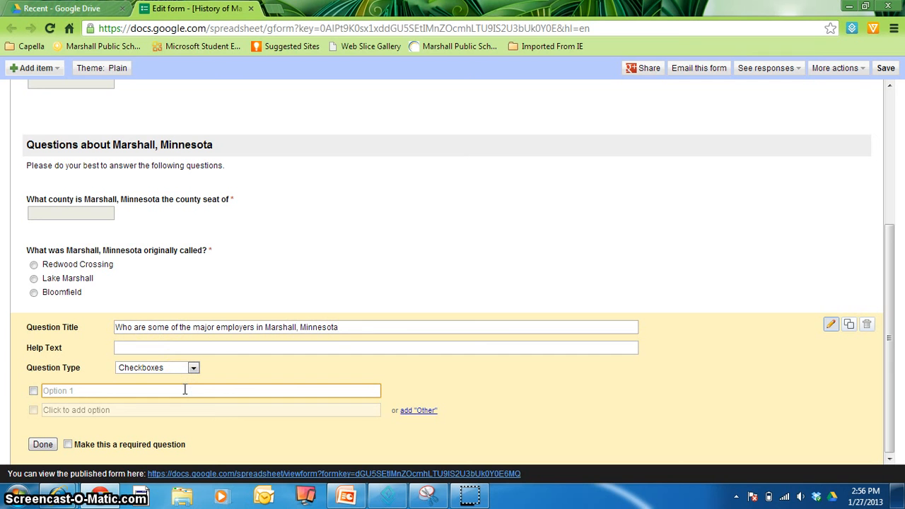
text(Family Foods)
click(178, 410)
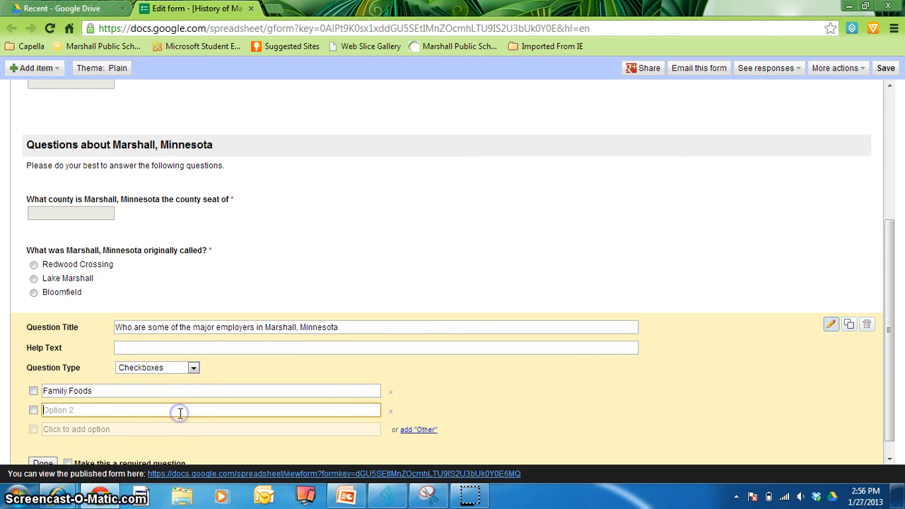
text(Schwan)
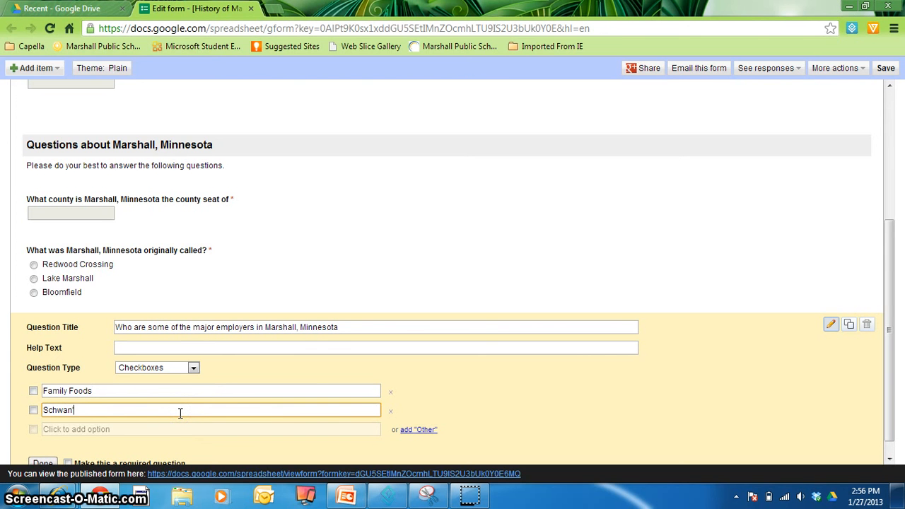
text('s)
click(176, 429)
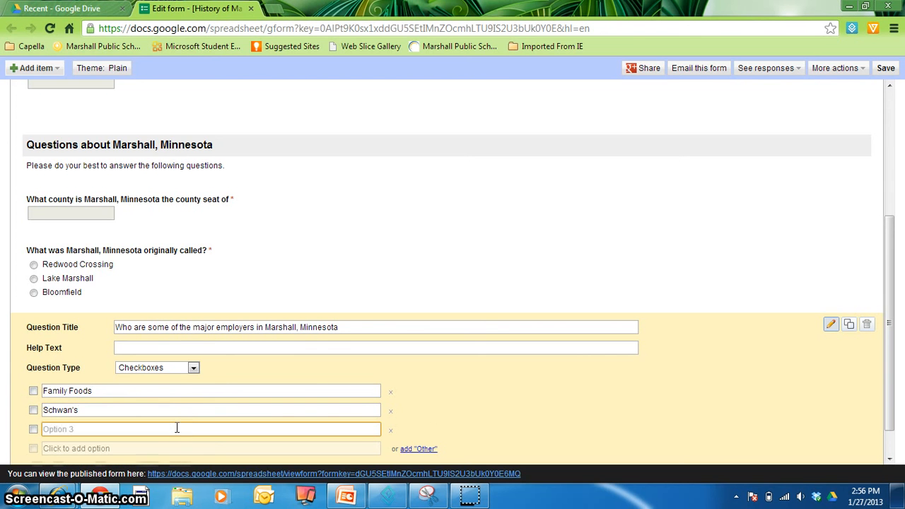
text(Marshall Independent)
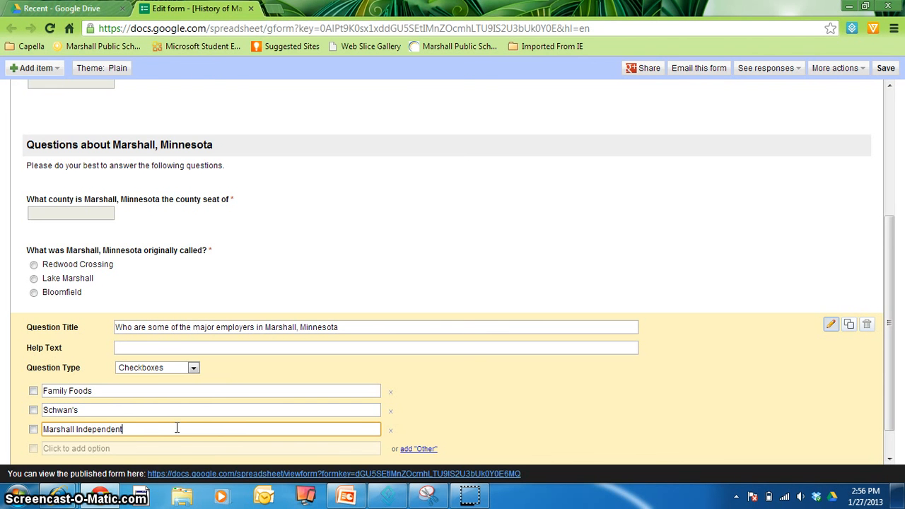
Add "Cenex" and "BH Electronics" as the fourth and fifth checkbox options of the employers question
click(174, 446)
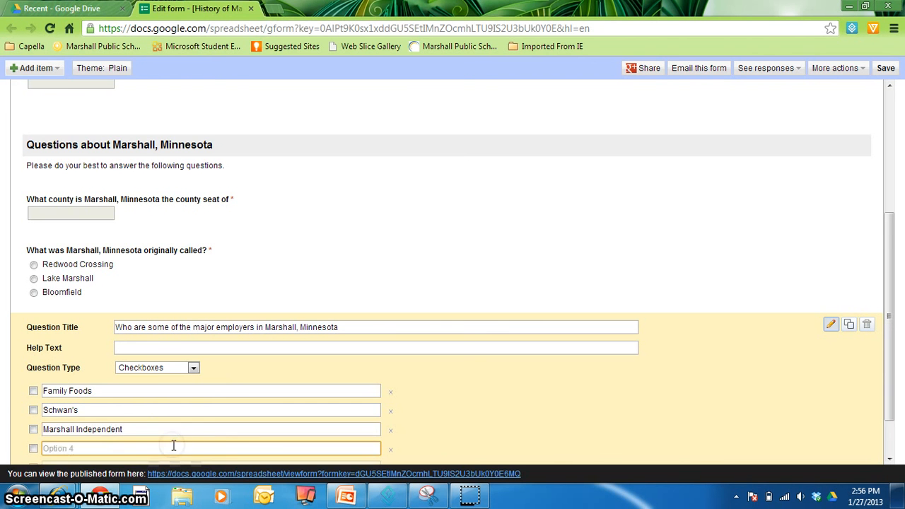
text(Cenex)
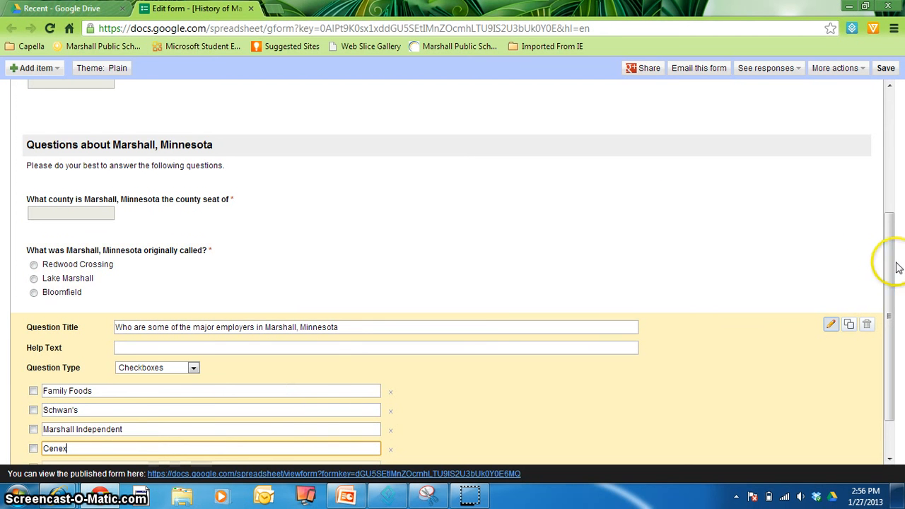
scroll(889, 268, down, 1)
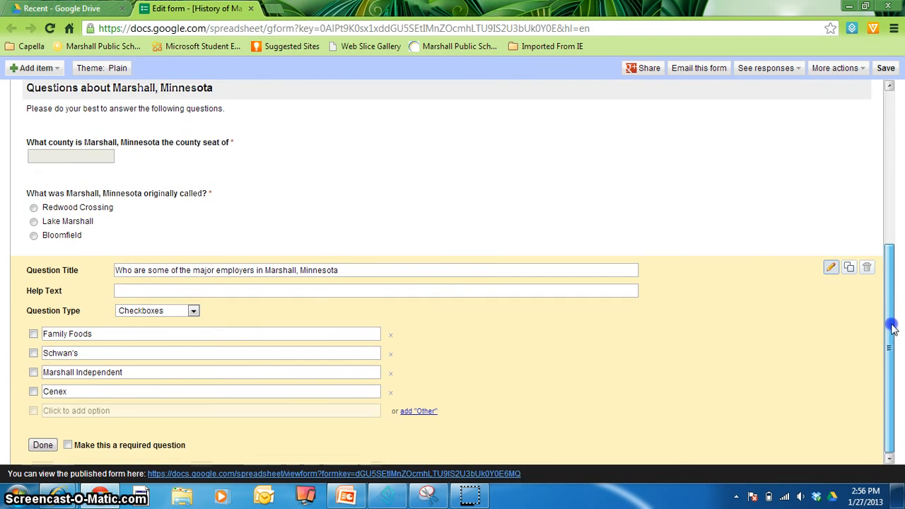
click(166, 410)
text(BH)
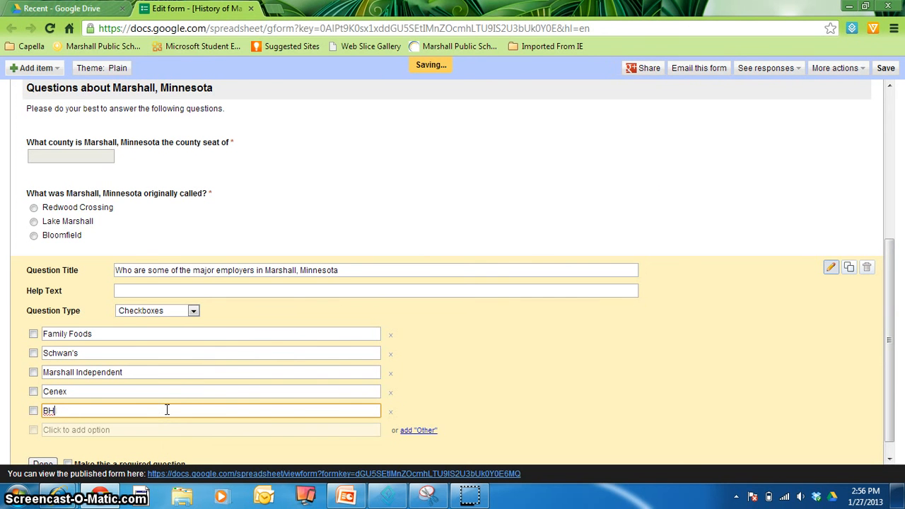
text( Electronics)
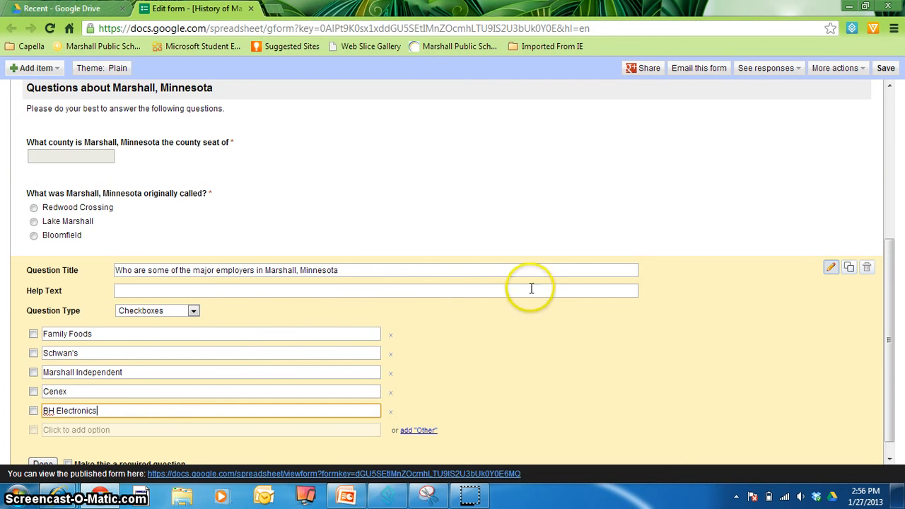
Make the checkboxes question about Marshall's major employers required and finish editing it
scroll(892, 279, down, 1)
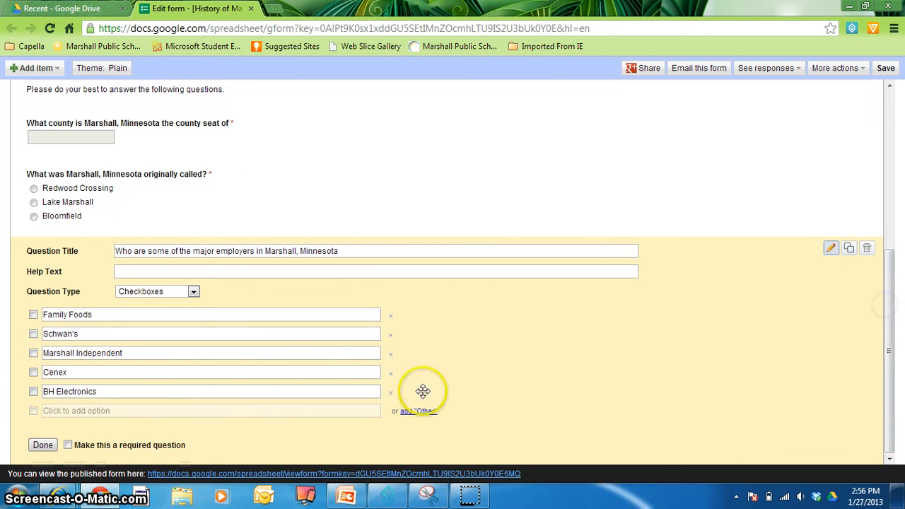
click(67, 444)
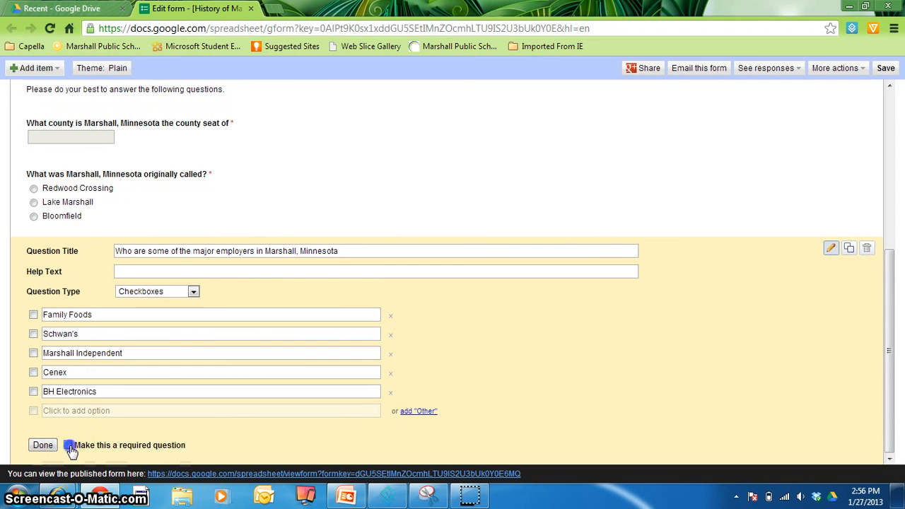
click(47, 449)
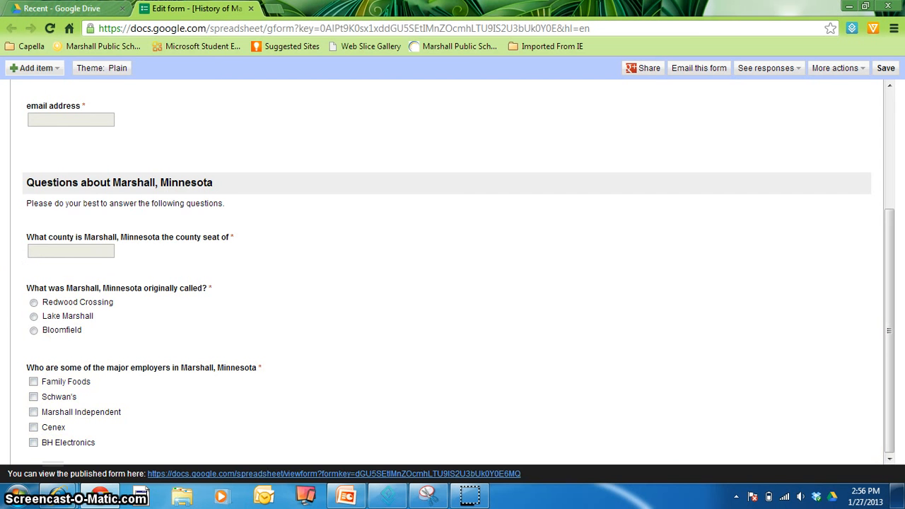
Add a scale question titled "Do you think you'll actually use Google Forms in your classroom?" below the employers question
click(41, 69)
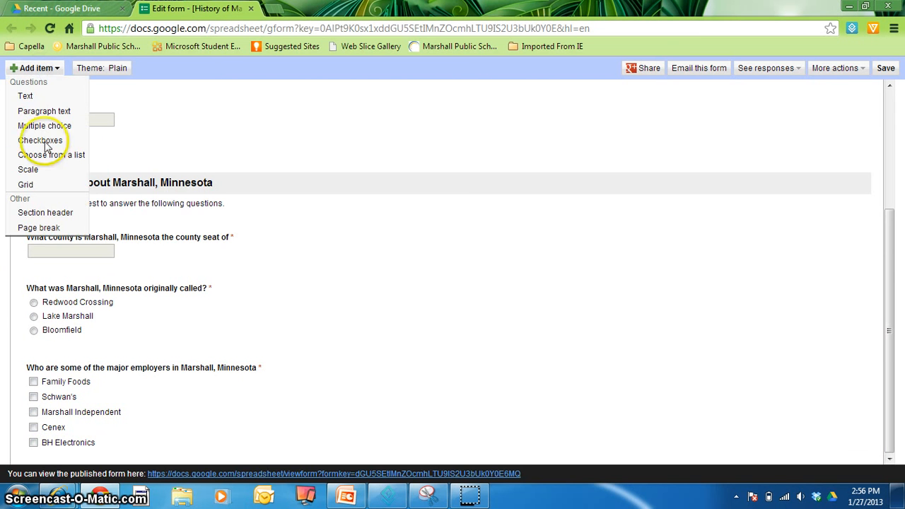
click(44, 170)
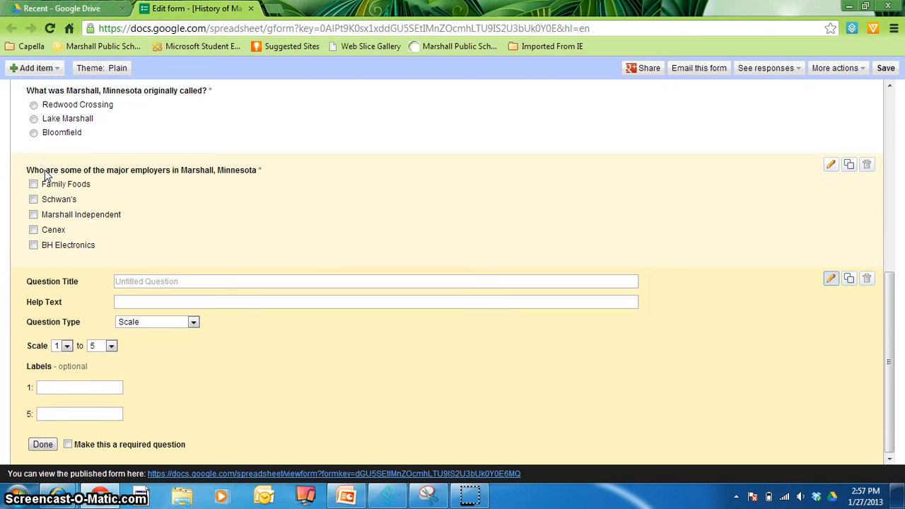
click(205, 281)
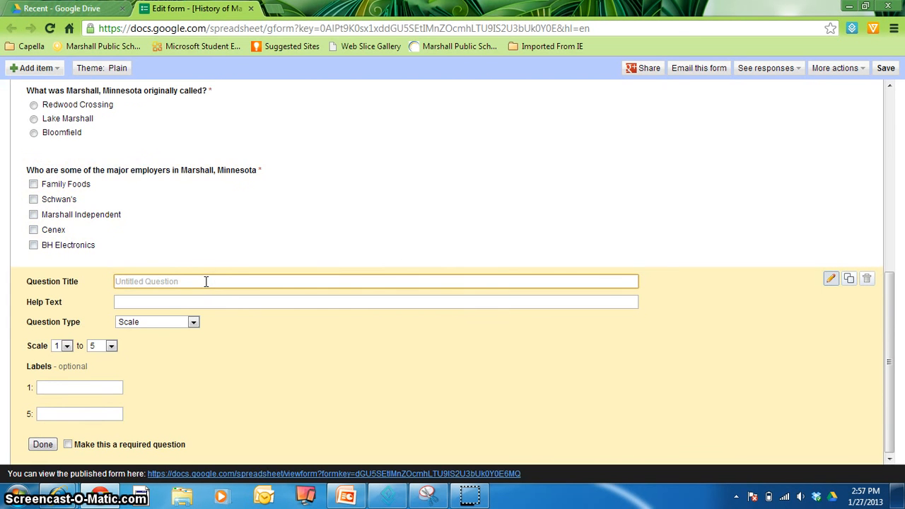
text(Do you think you'll actually use Google)
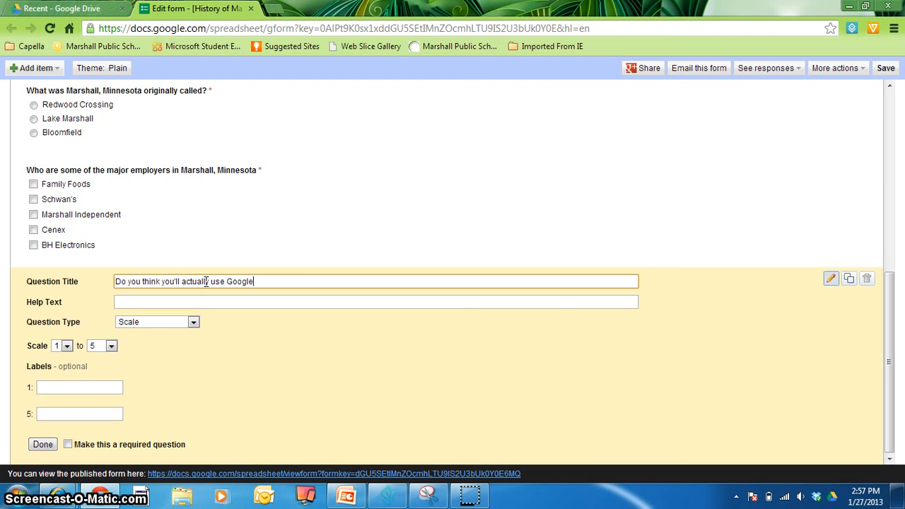
text( Forms in your classroom?)
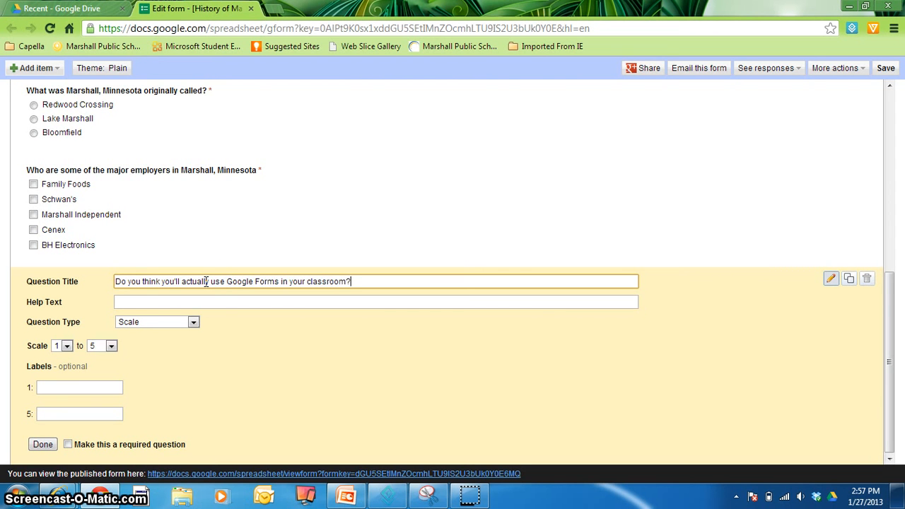
Label the scale's low end "Never" and its high end "Going to try it immediately"
click(70, 387)
text(Never)
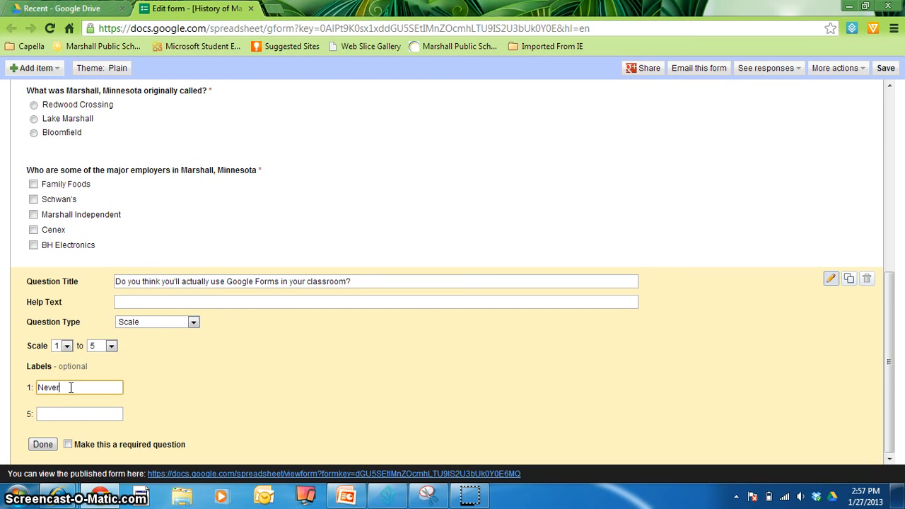
click(73, 413)
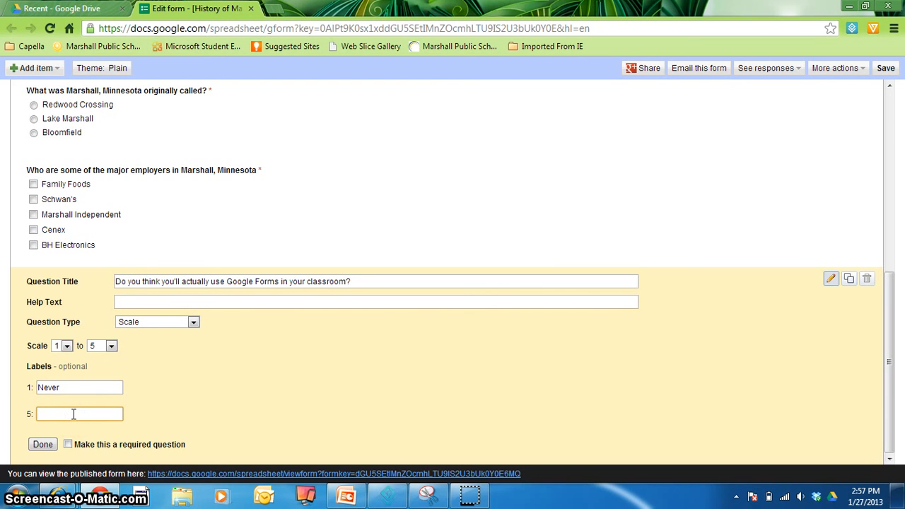
text(Going to try it t)
key(BackSpace)
key(BackSpace)
key(BackSpace)
key(BackSpace)
key(BackSpace)
key(BackSpace)
text(immediately)
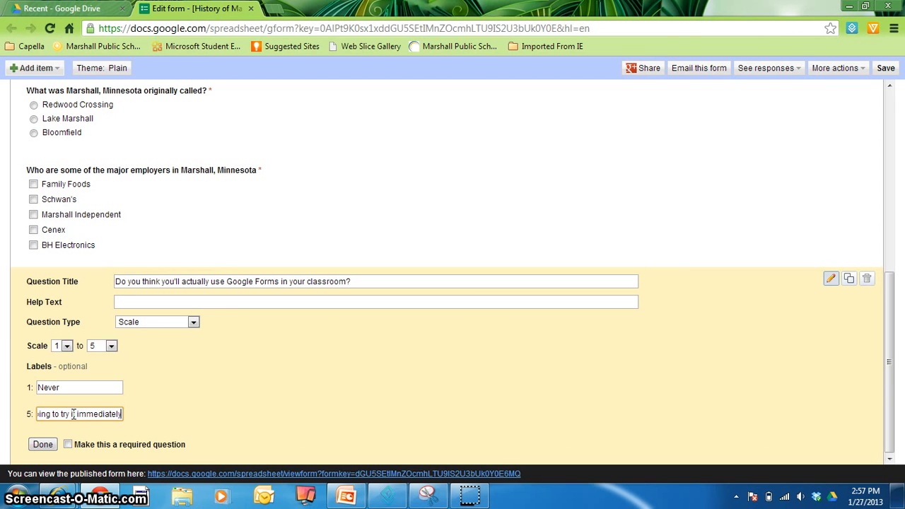
Make the scale question about using Google Forms required and finish editing it
click(71, 416)
click(68, 443)
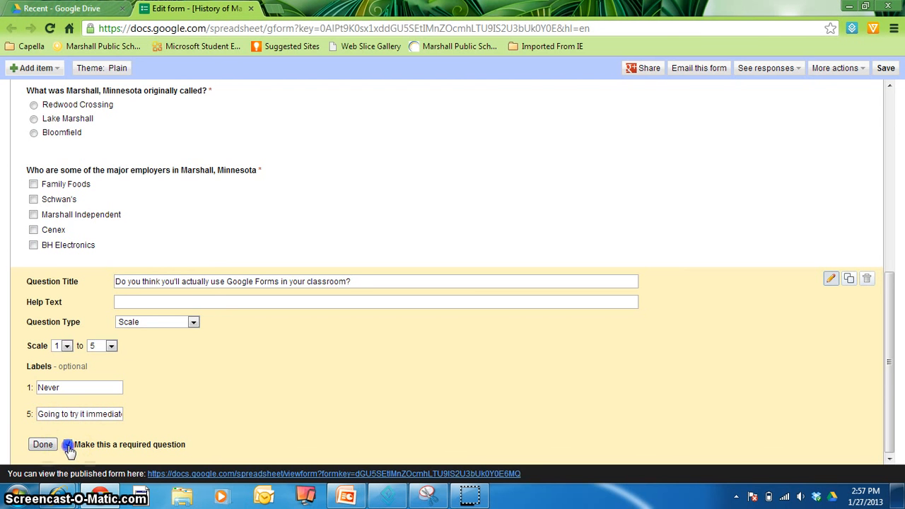
click(42, 444)
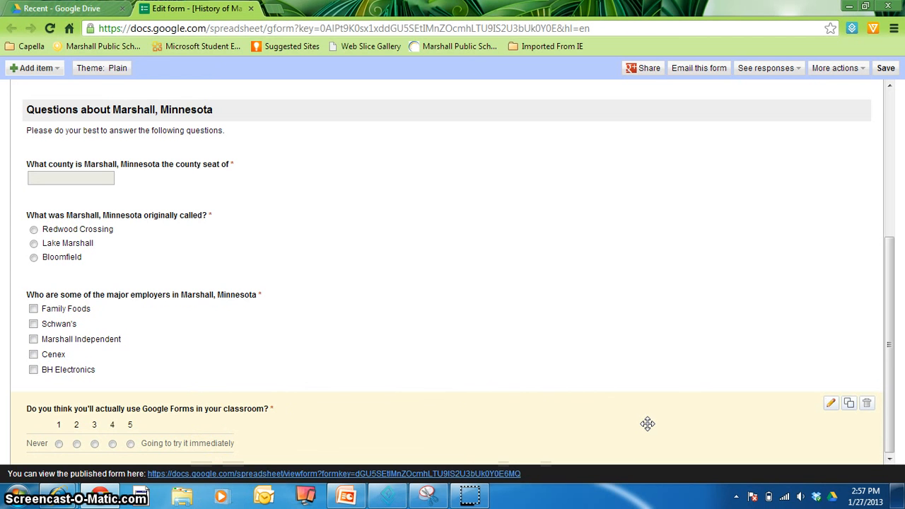
Reopen the scale question for editing, set its upper limit to 10 and finish editing it
click(811, 402)
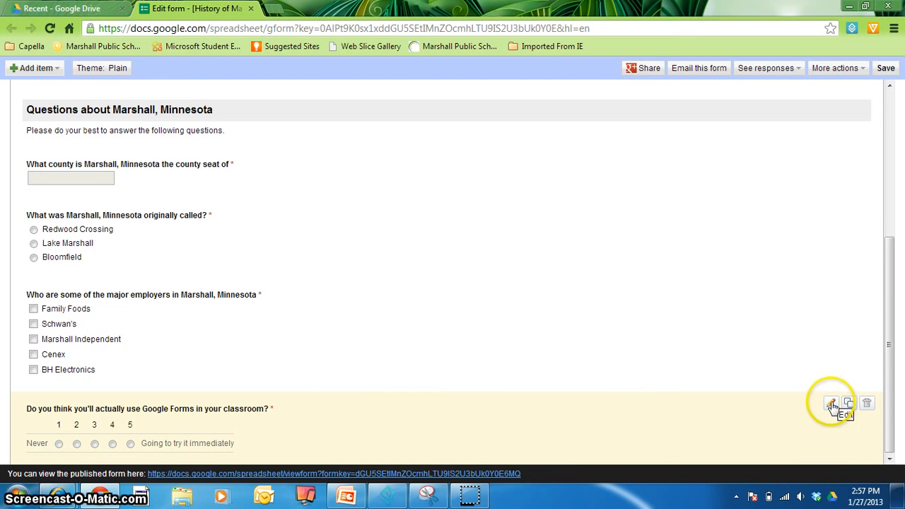
click(832, 405)
click(892, 318)
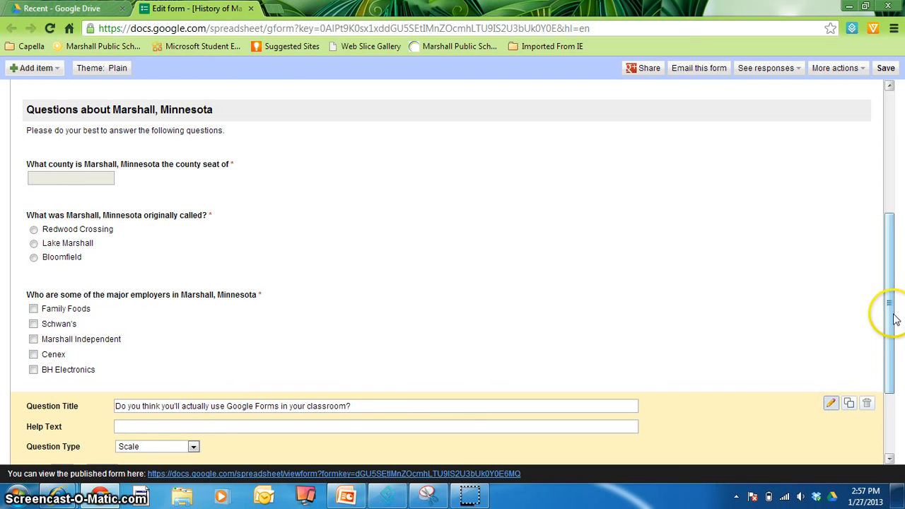
scroll(888, 318, down, 3)
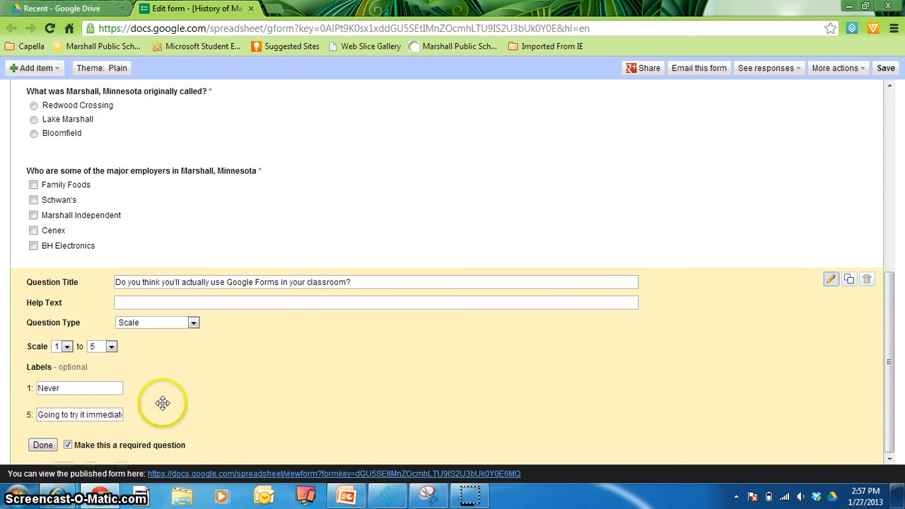
click(111, 346)
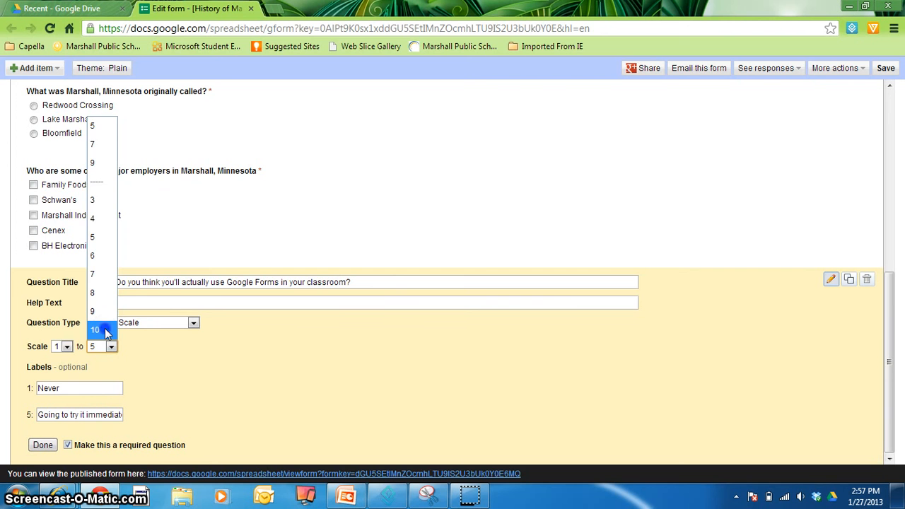
click(105, 330)
click(43, 444)
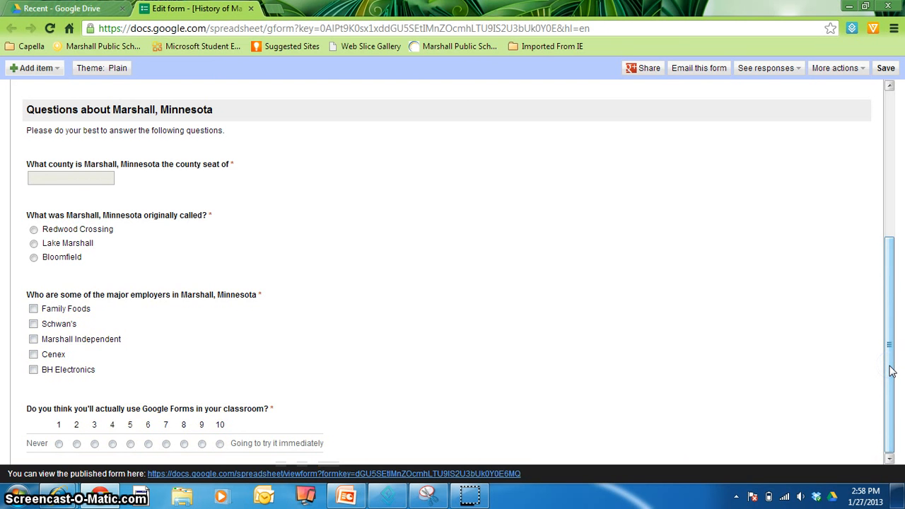
Preview the Runners theme on the form and apply it
click(507, 259)
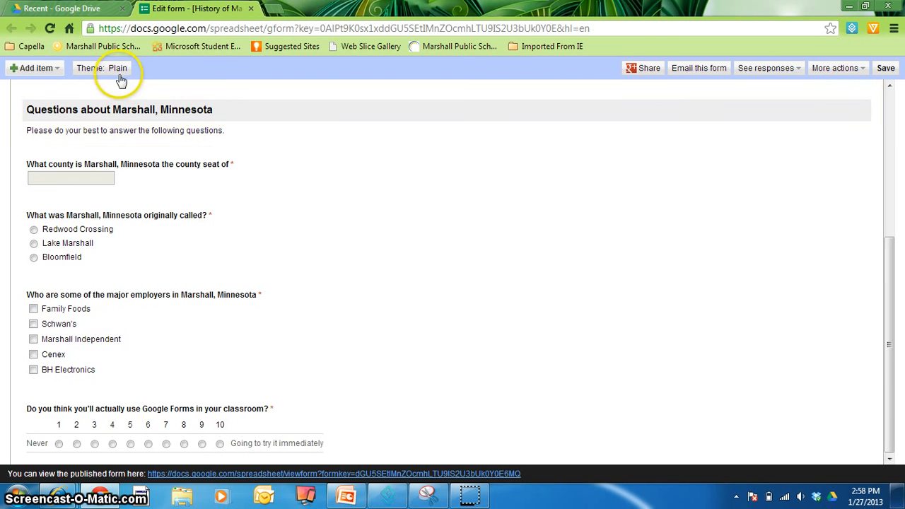
click(104, 71)
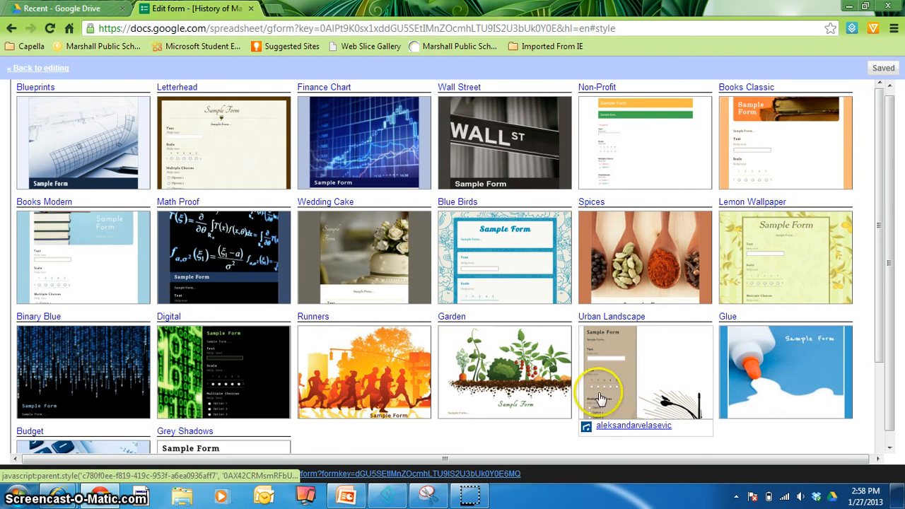
click(347, 380)
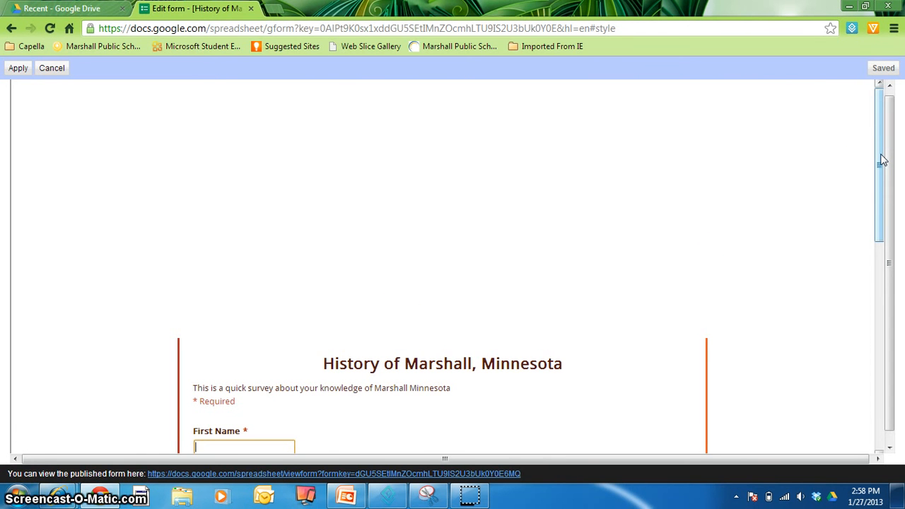
mouse_move(881, 160)
mouse_down()
mouse_move(881, 375)
mouse_move(876, 150)
mouse_up()
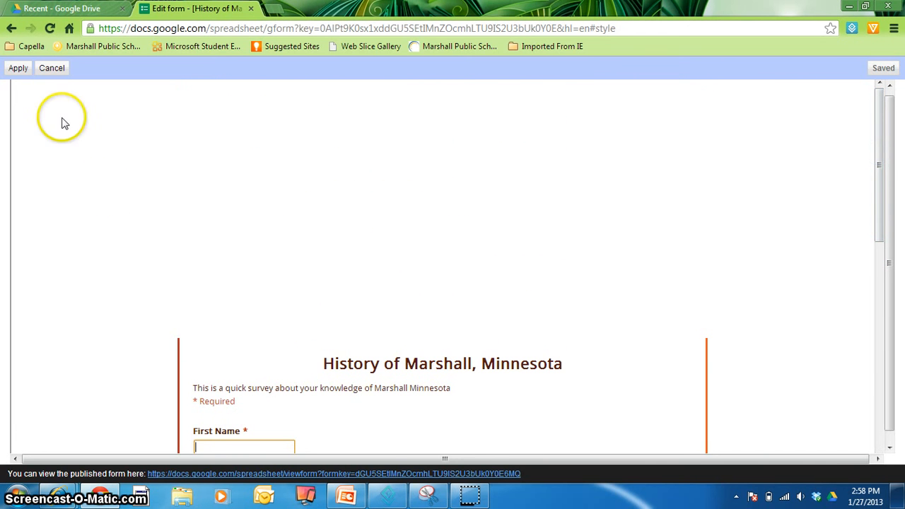
click(19, 69)
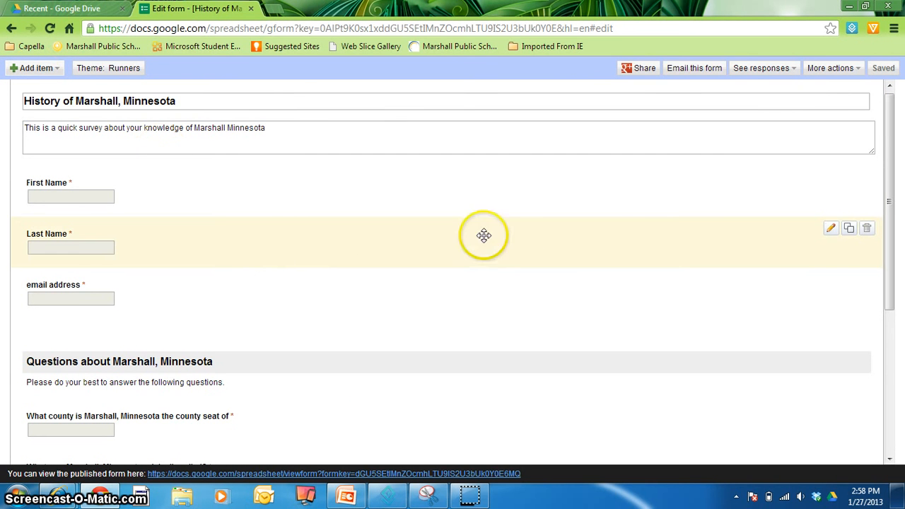
View the published form from the header image to its last question, and close it
drag(889, 169, 889, 329)
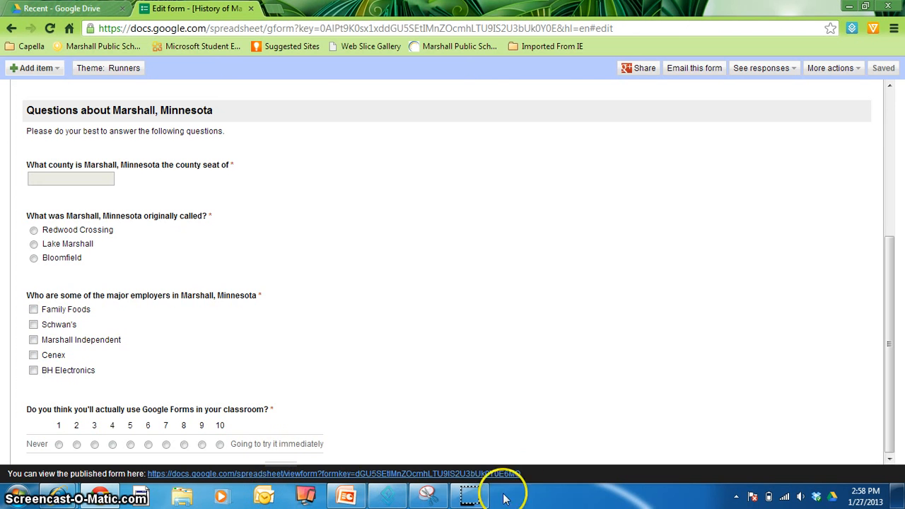
click(357, 474)
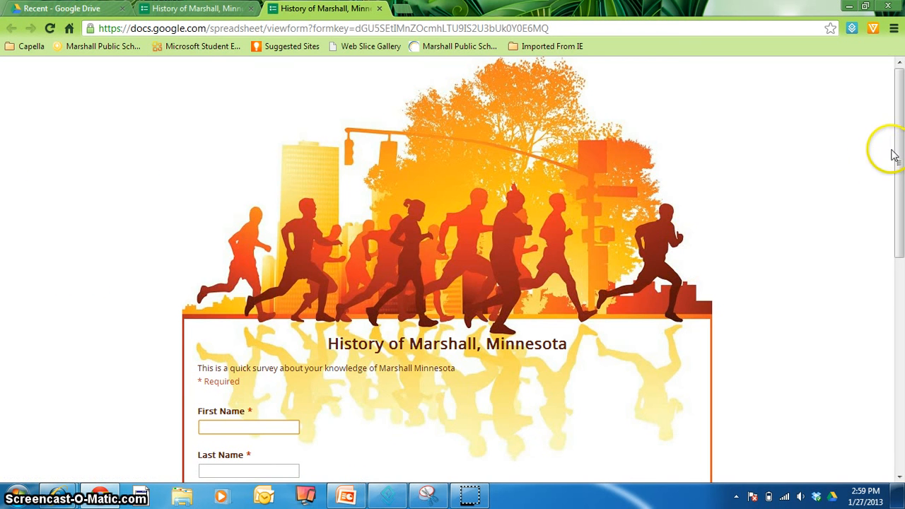
drag(898, 152, 900, 396)
drag(900, 449, 894, 63)
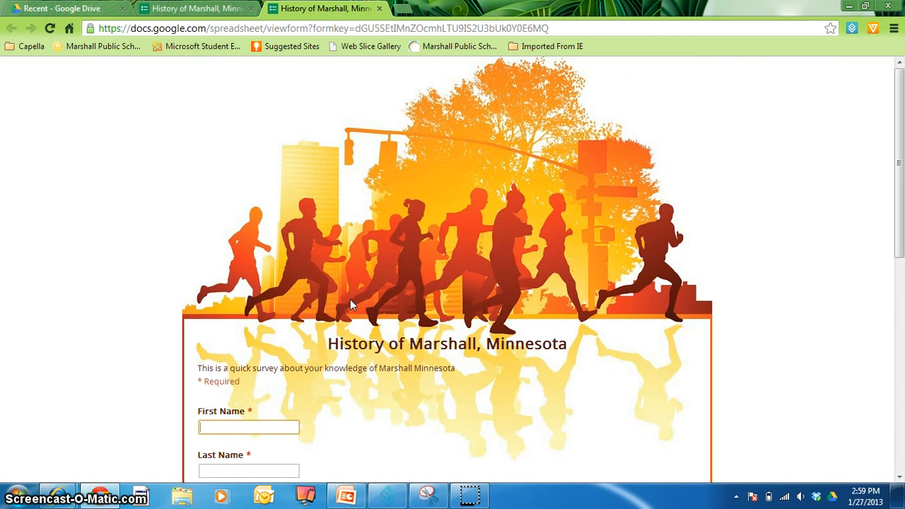
key(ctrl+w)
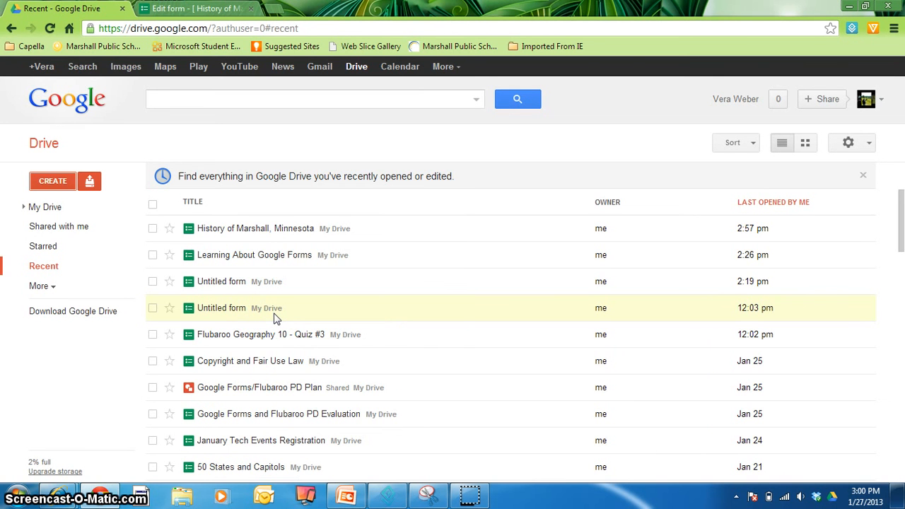
Open the "History of Marshall, Minnesota" response spreadsheet from Google Drive and open its form for editing
click(271, 233)
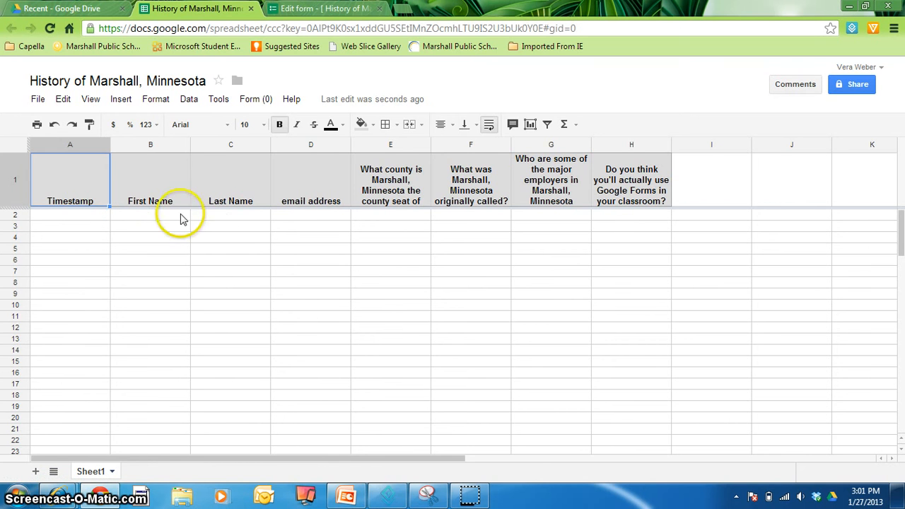
click(254, 104)
click(257, 125)
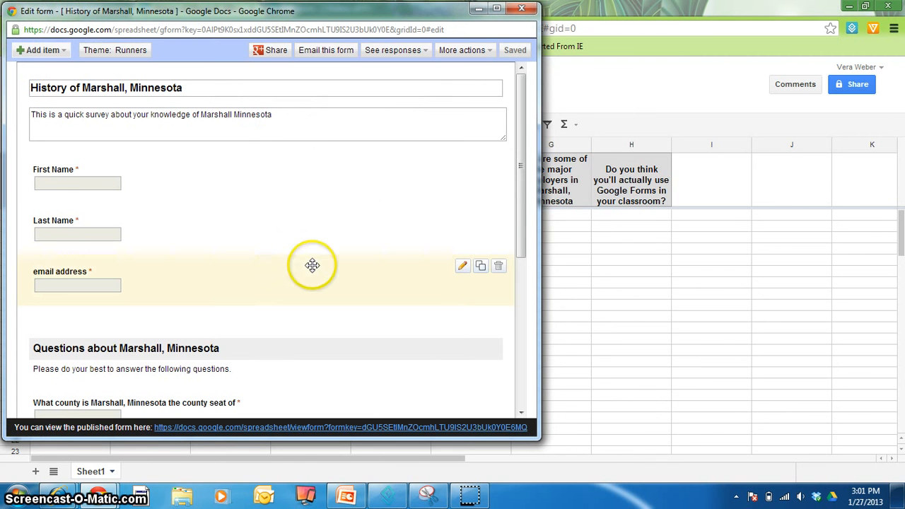
Add a choose-from-a-list question titled "Marshall Minnesota is located in Southwestern Minnesota" at the end of the form
drag(521, 212, 521, 388)
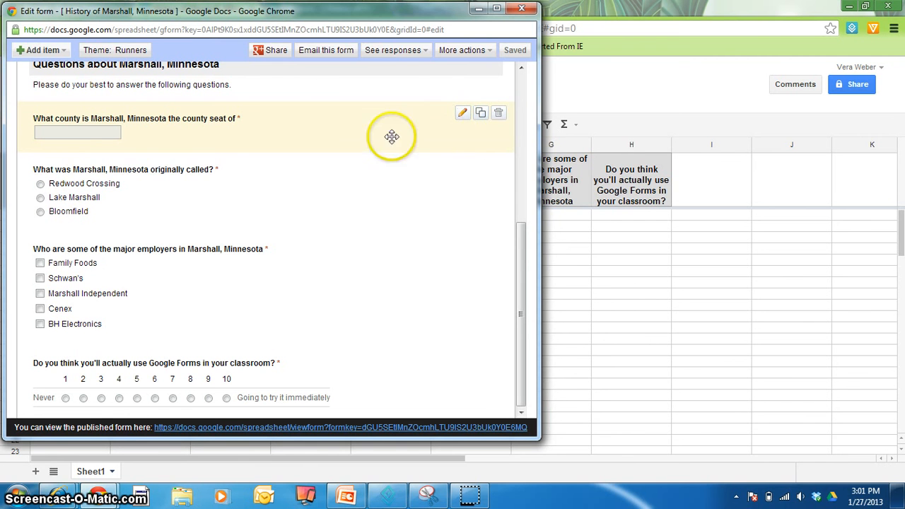
drag(523, 248, 58, 55)
click(42, 50)
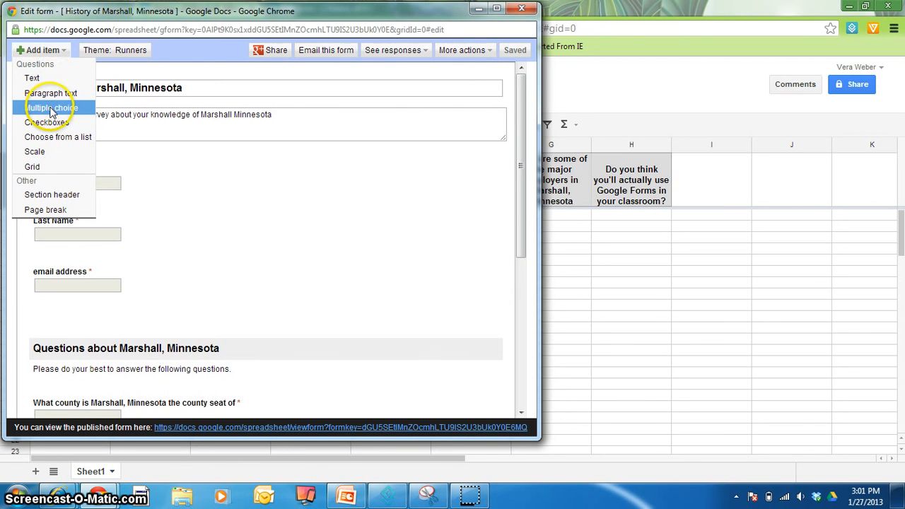
click(53, 136)
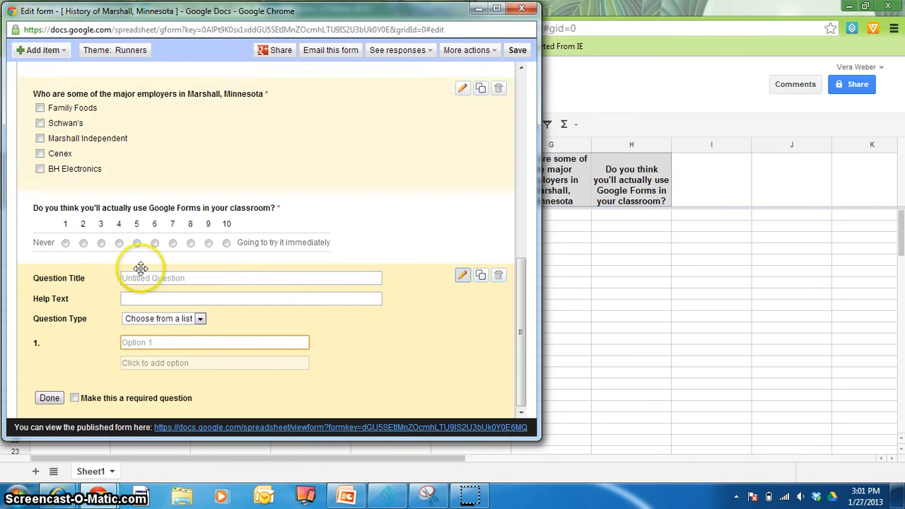
click(163, 279)
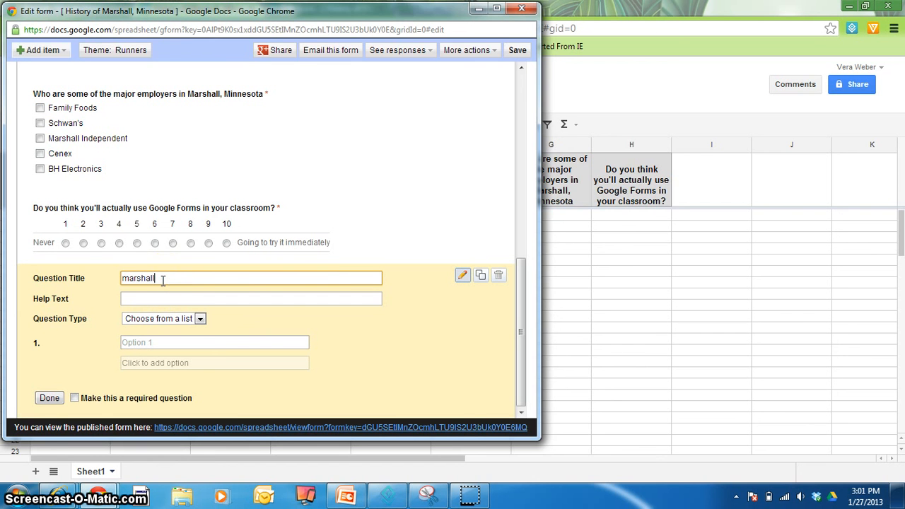
text(Marshall Minnesota is located in )
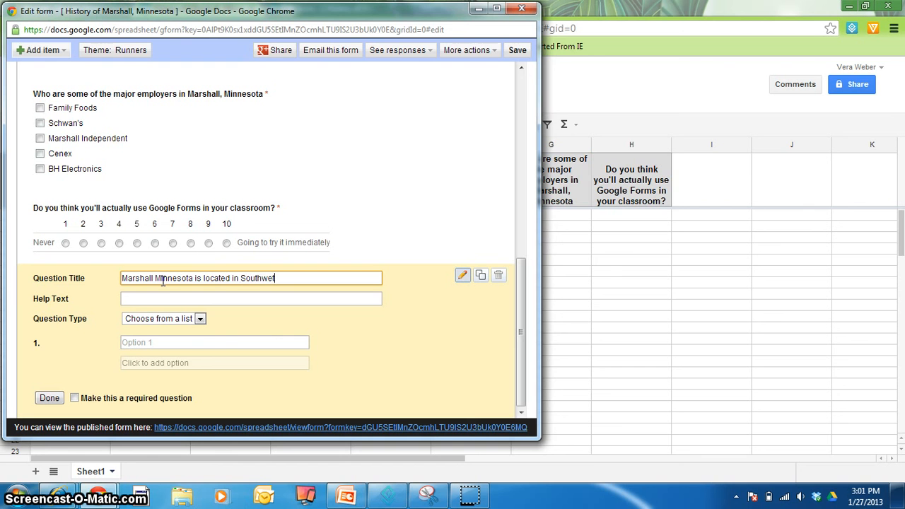
text(Southwestern Minnesota)
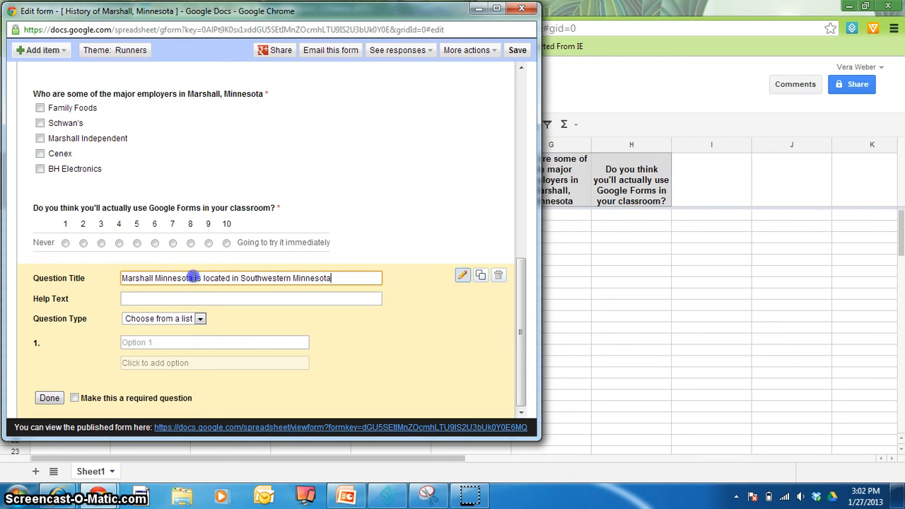
Shorten the new question's title to "Marshall is located in Southwestern Minnesota" and enter True and False as its list options
key(BackSpace)
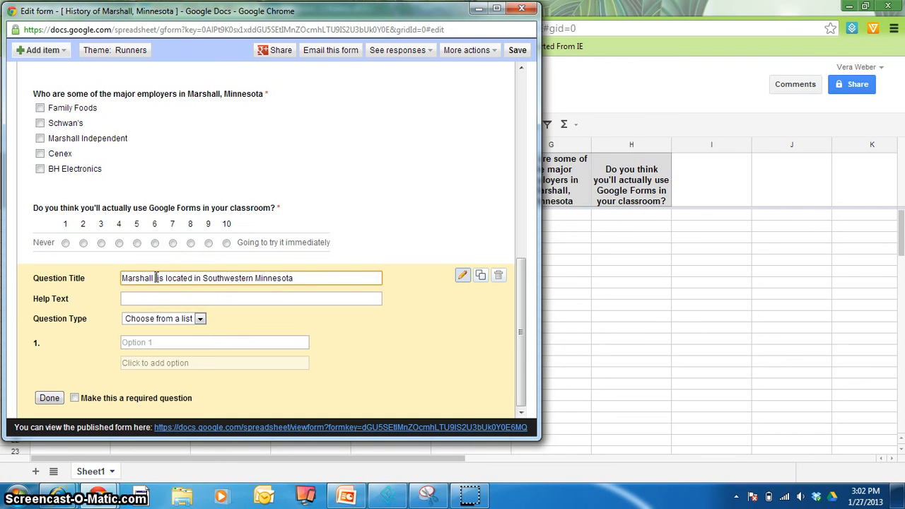
click(169, 346)
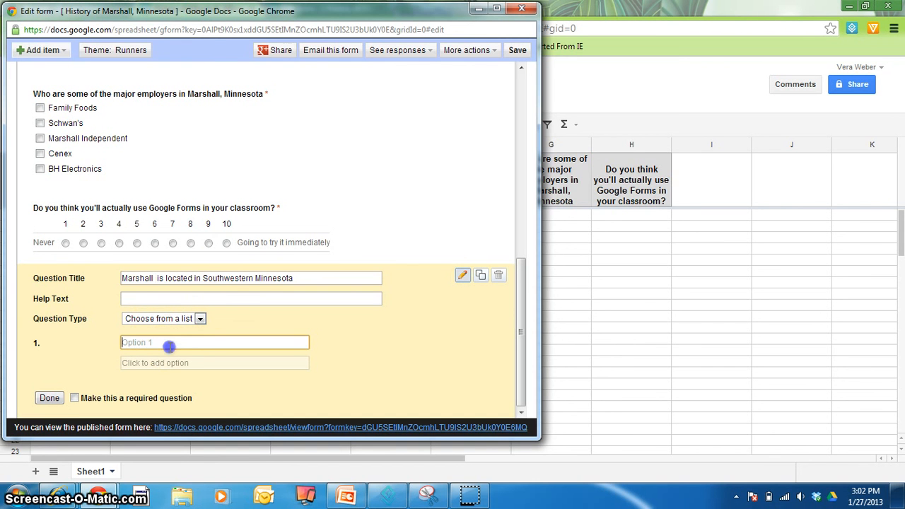
text(True)
click(168, 363)
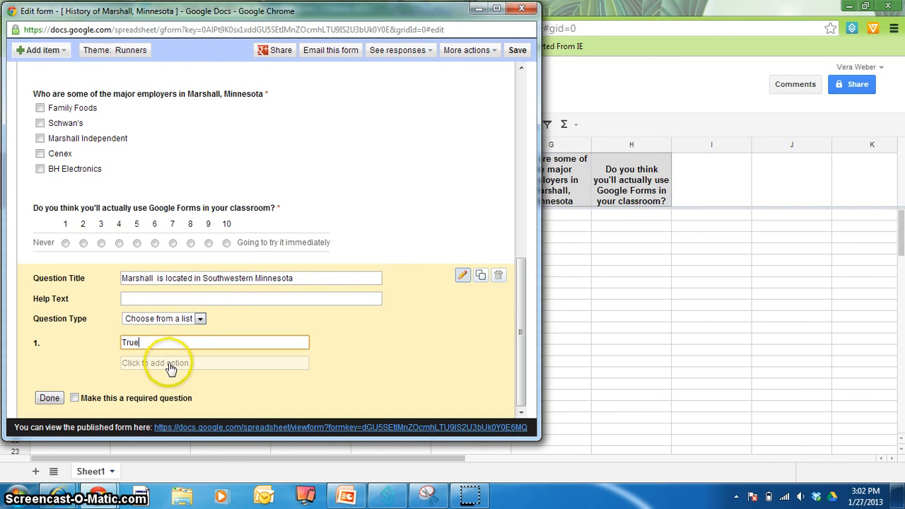
text(F)
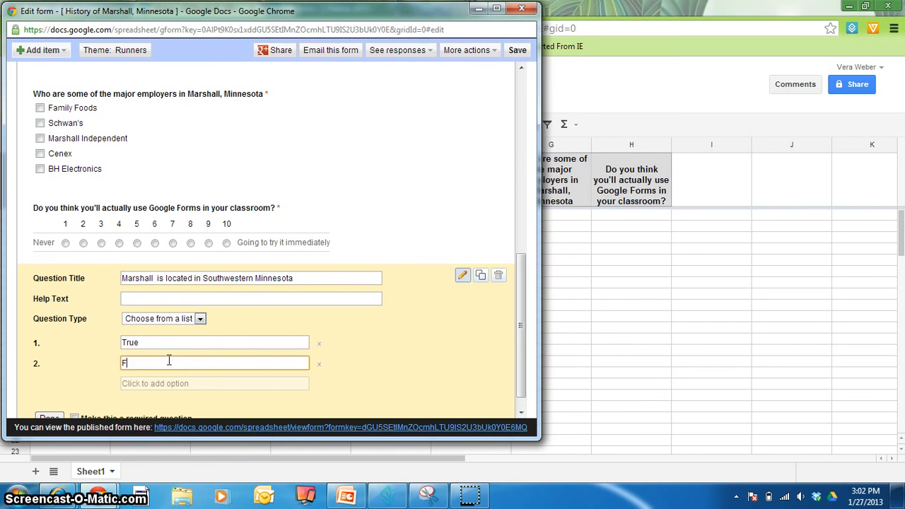
text(la)
key(BackSpace)
key(BackSpace)
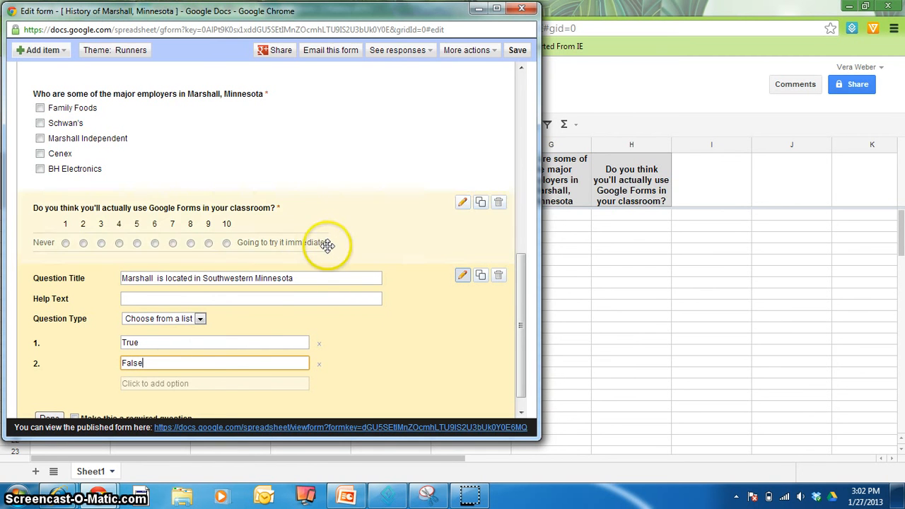
Make the Southwestern Minnesota question required and finish editing it
drag(520, 288, 518, 313)
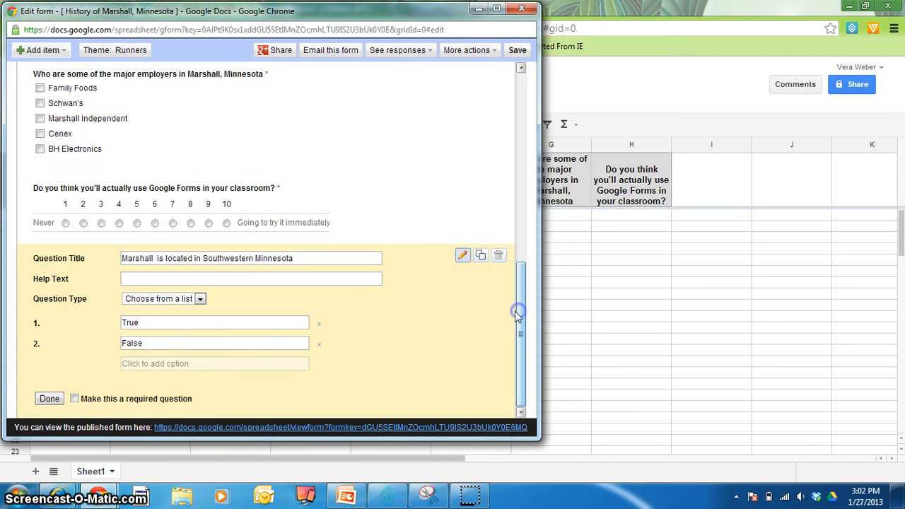
click(76, 399)
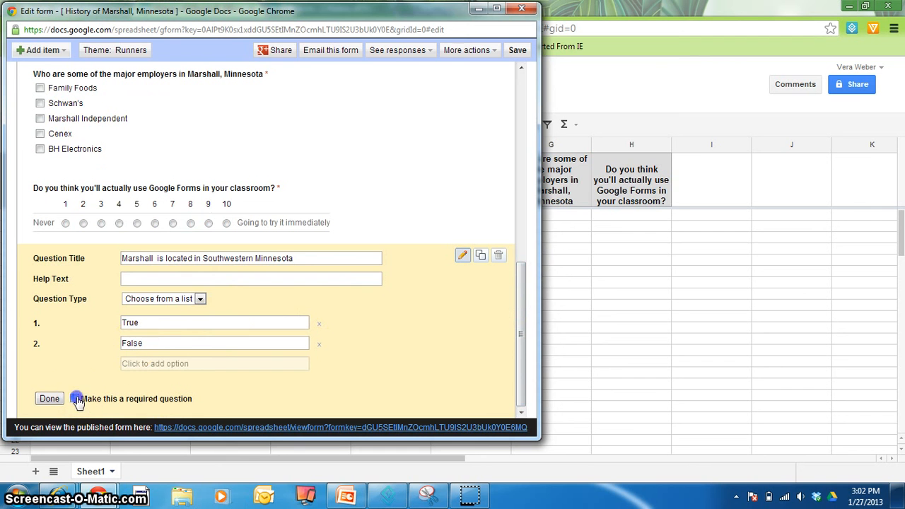
click(50, 399)
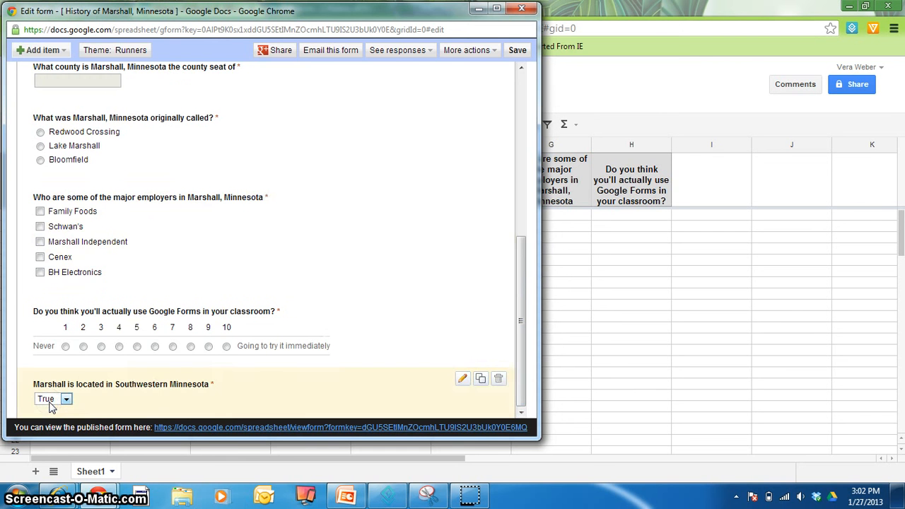
Duplicate the "Marshall is located in Southwestern Minnesota" question at the end of the form
click(520, 338)
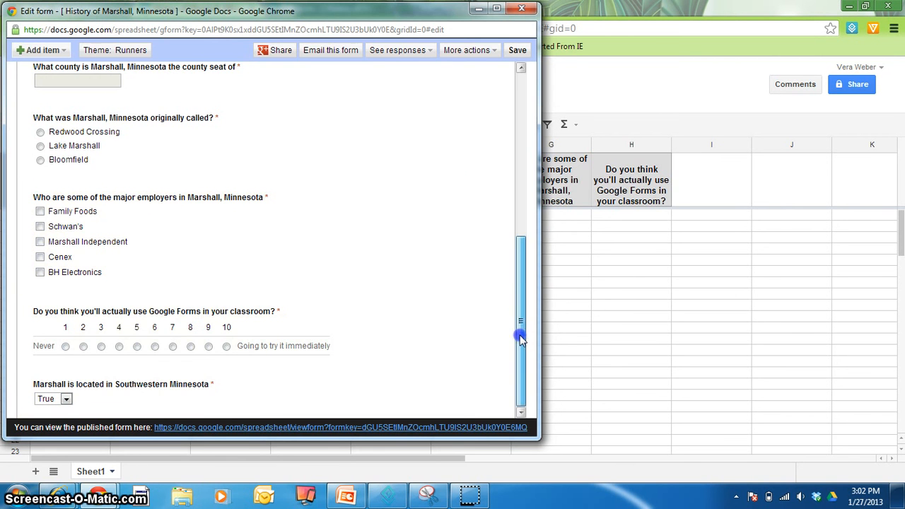
drag(520, 338, 517, 365)
mouse_move(404, 381)
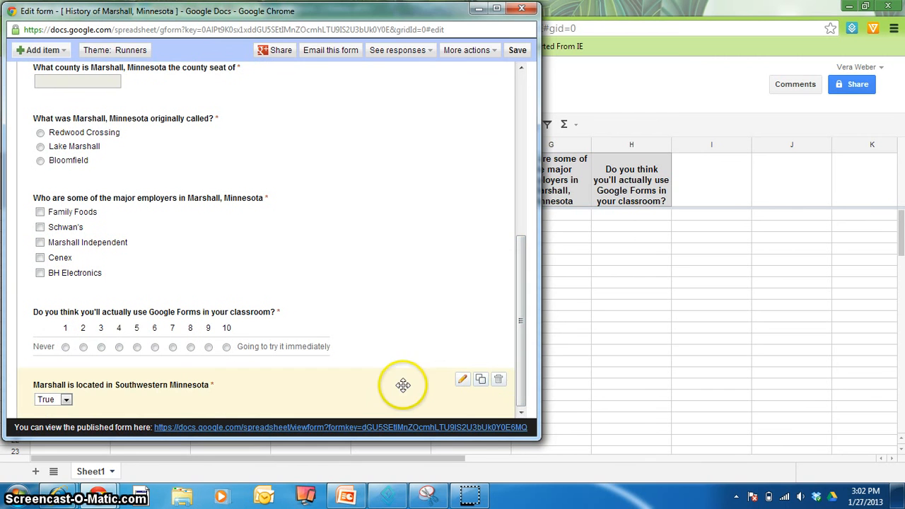
click(481, 382)
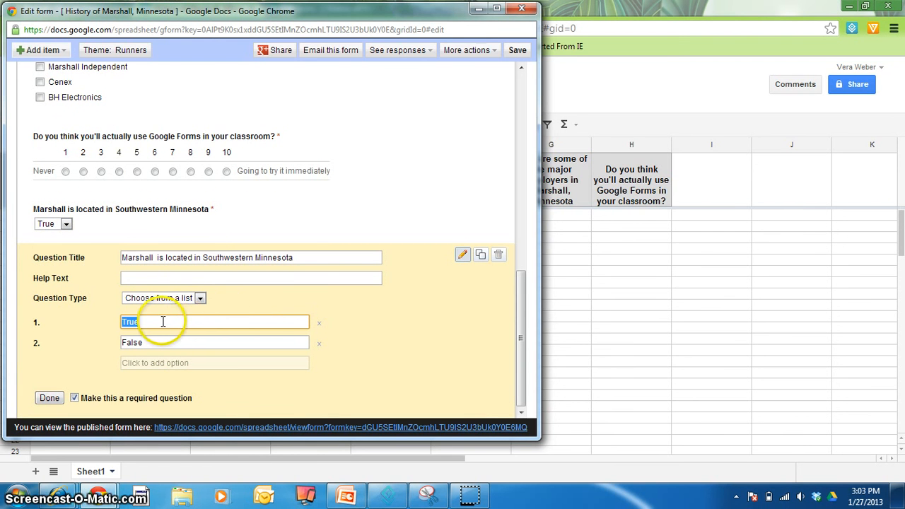
Retitle the duplicated question "Schwan's is located in Marshall, Minnesota?", finish editing it and save the form
drag(355, 254, 111, 244)
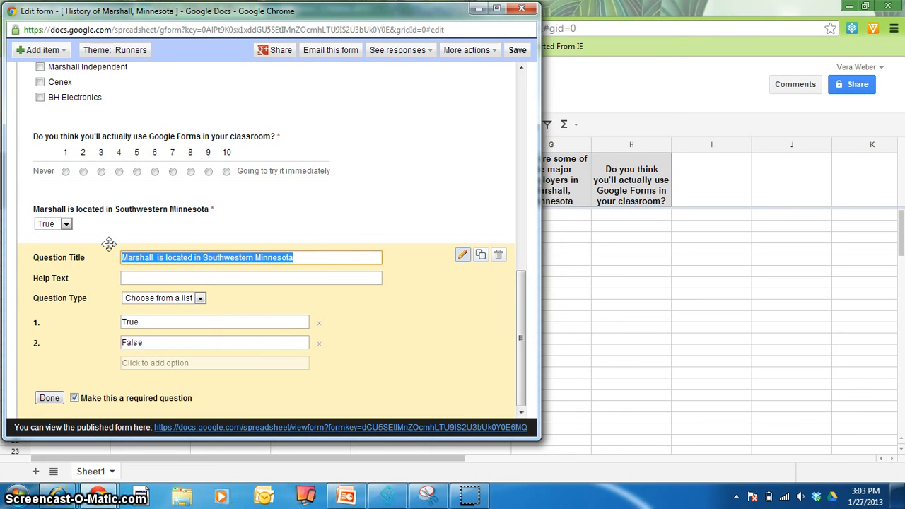
text(Sch)
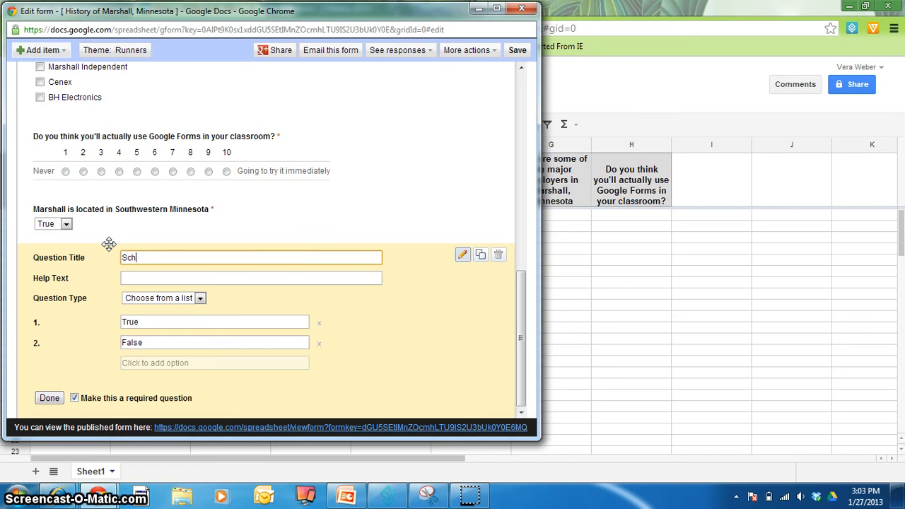
text(wan's is located in M)
text(arsa)
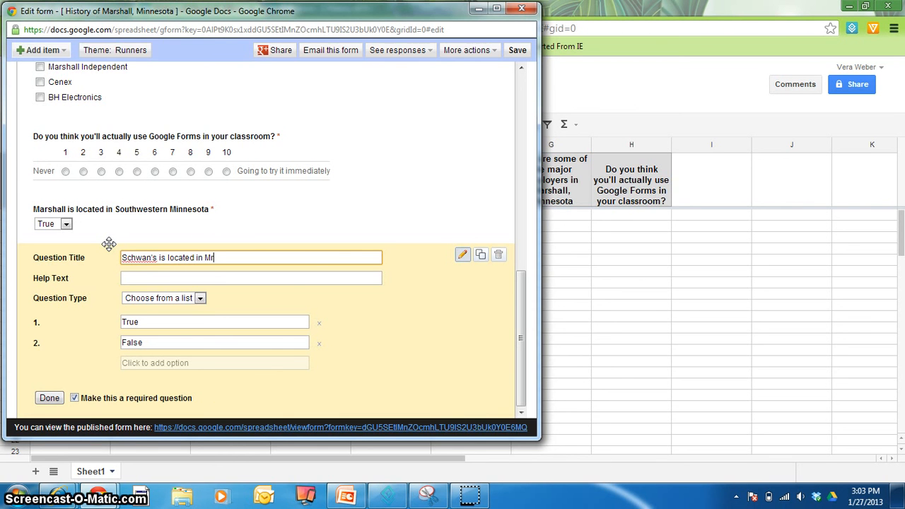
key(BackSpace)
text(hall, Mine)
text(esota?)
click(50, 399)
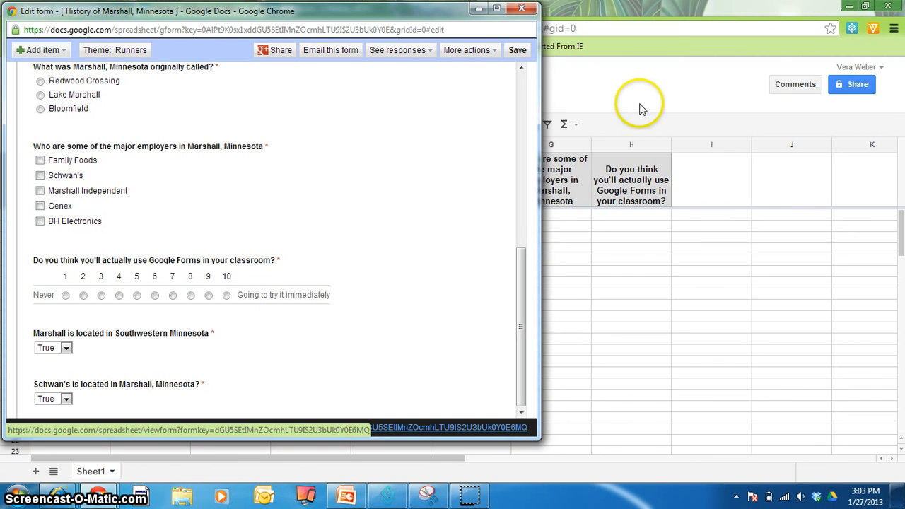
click(517, 50)
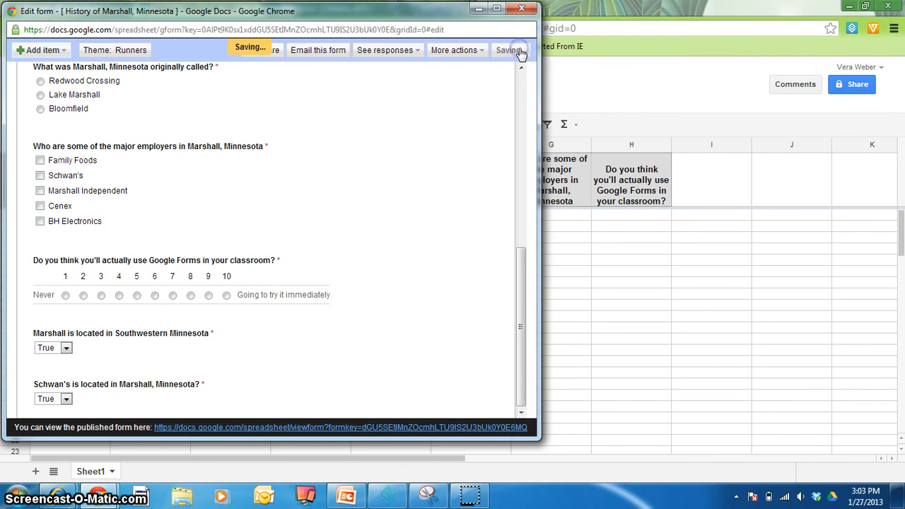